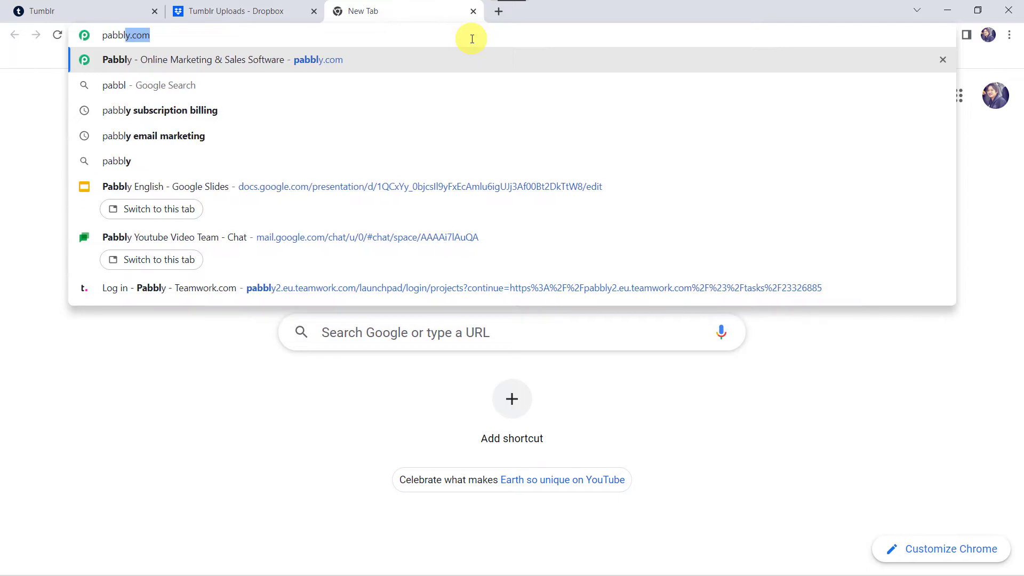
Step: Go to pabbly.com and open the Pabbly Connect product page
{"action": "key", "text": "Return"}
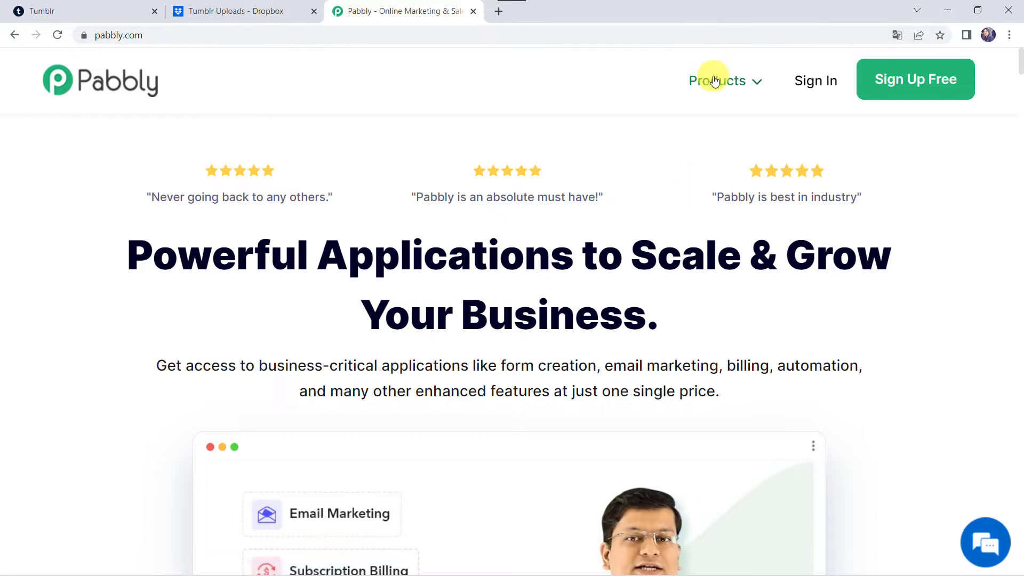
{"action": "mouse_move", "coordinate": [715, 81]}
{"action": "left_click", "coordinate": [311, 296]}
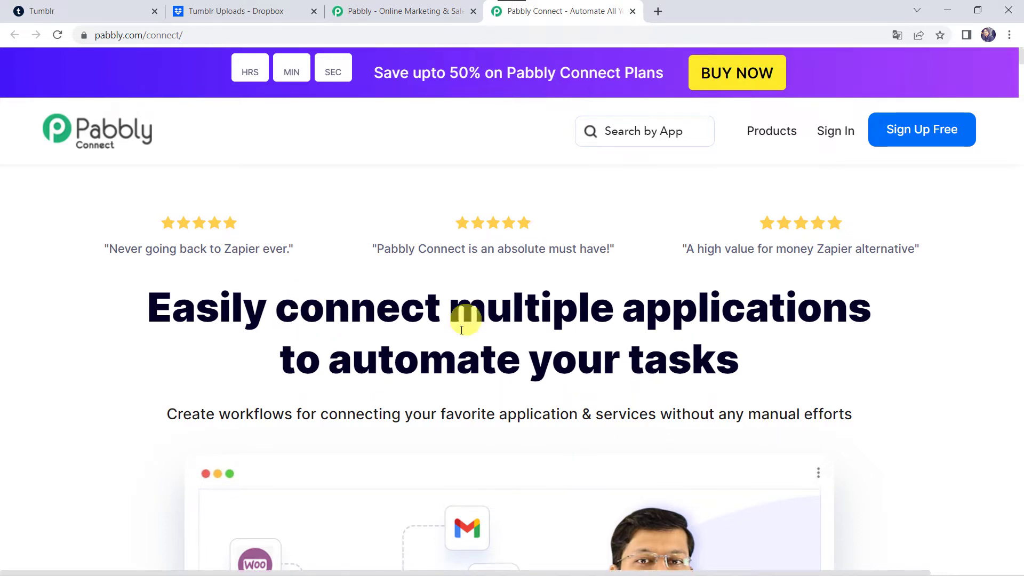
{"action": "scroll", "coordinate": [549, 446], "scroll_direction": "down", "scroll_amount": 3}
{"action": "scroll", "coordinate": [548, 446], "scroll_direction": "up", "scroll_amount": 3}
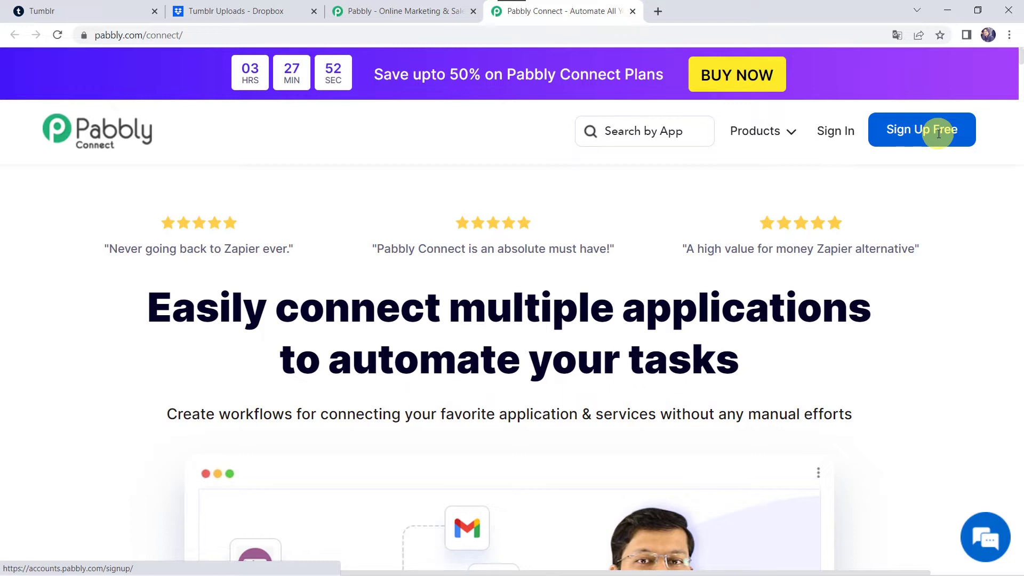
Step: Sign in to Pabbly and access the Pabbly Connect dashboard with its existing workflows
{"action": "left_click", "coordinate": [830, 137]}
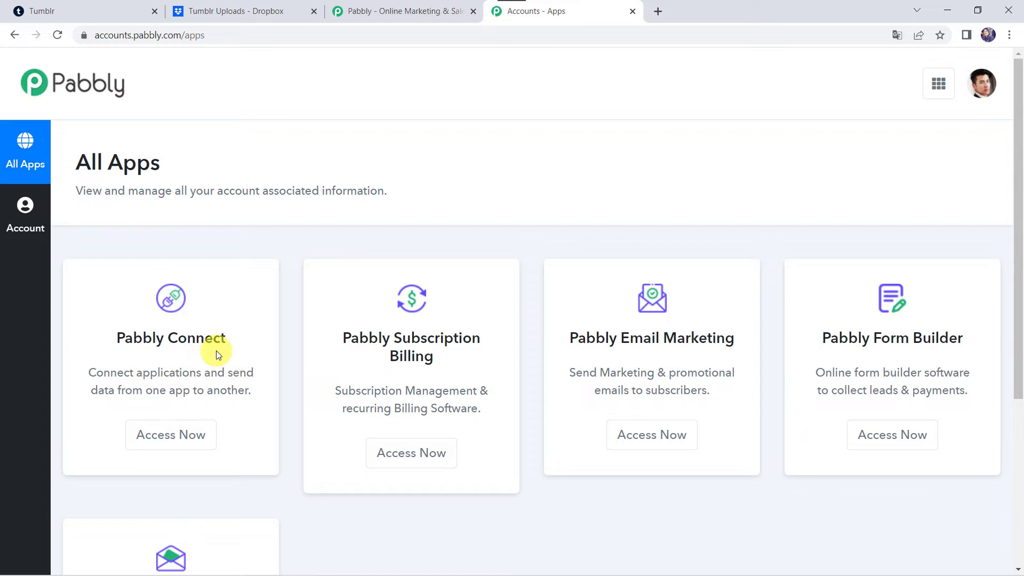
{"action": "left_click", "coordinate": [194, 436]}
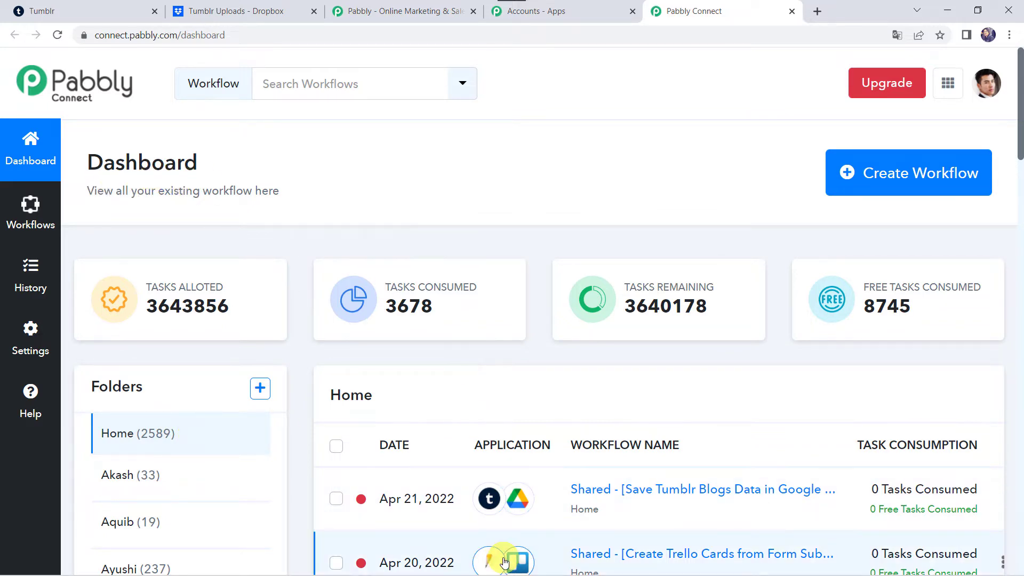
{"action": "scroll", "coordinate": [496, 561], "scroll_direction": "down", "scroll_amount": 5}
{"action": "scroll", "coordinate": [504, 562], "scroll_direction": "up", "scroll_amount": 5}
Step: Create a new workflow named "Tumblr to Dropbox Integration"
{"action": "left_click", "coordinate": [886, 177]}
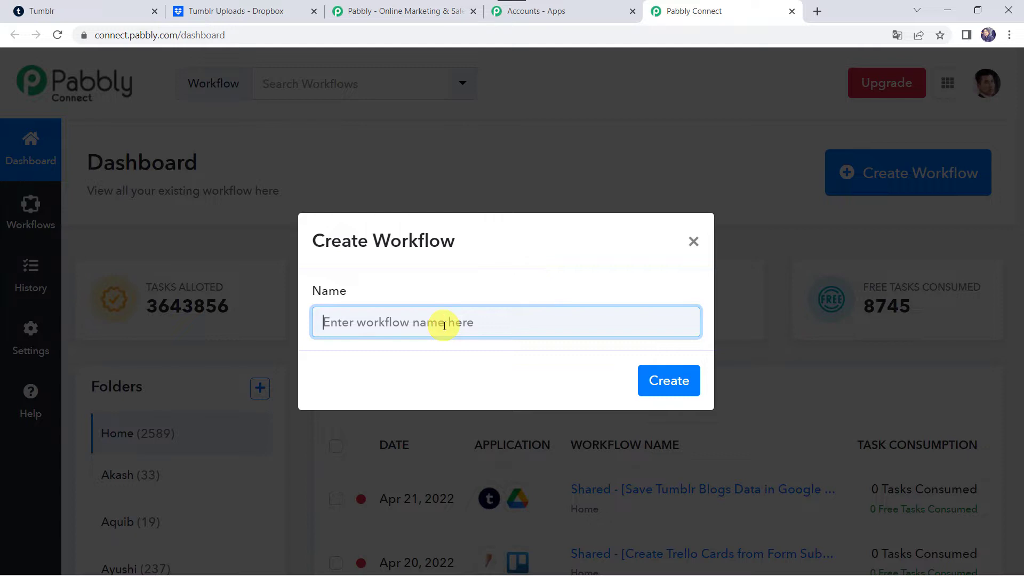
{"action": "type", "text": "Tumblr to Dropbox Integration"}
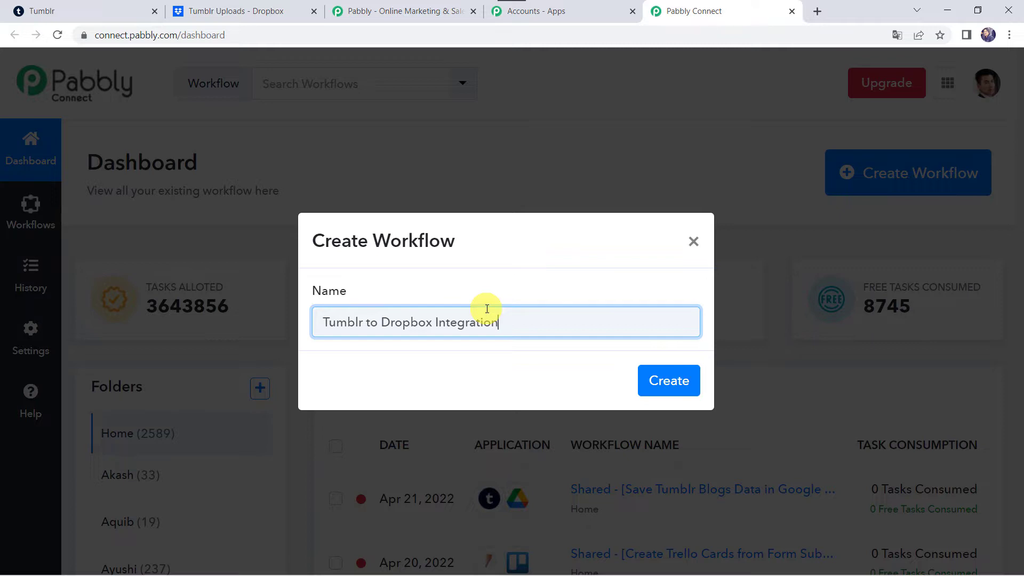
{"action": "left_click", "coordinate": [681, 383]}
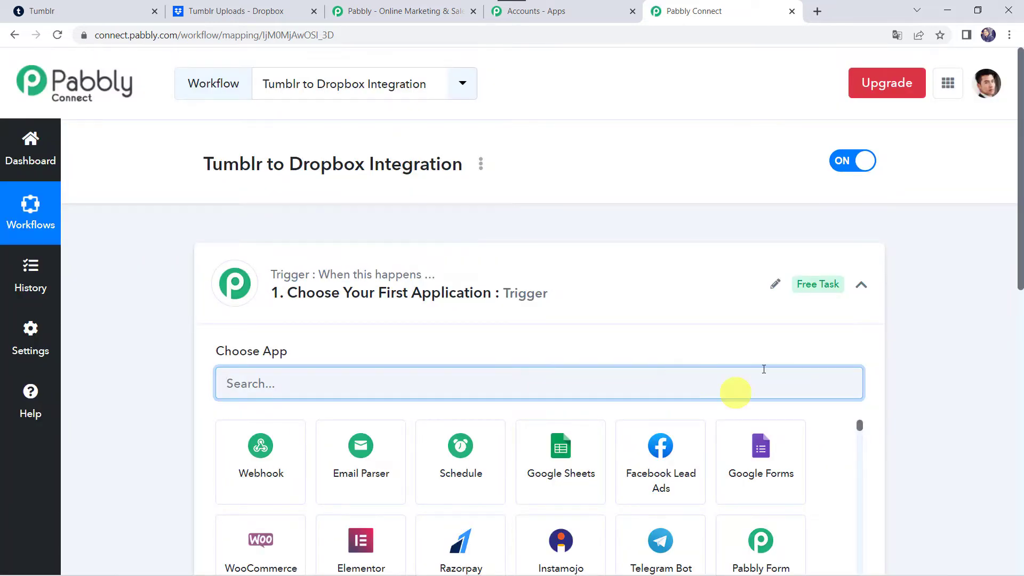
Step: Search for Tumblr in the workflow's trigger step and choose it as the trigger application
{"action": "left_click", "coordinate": [580, 295]}
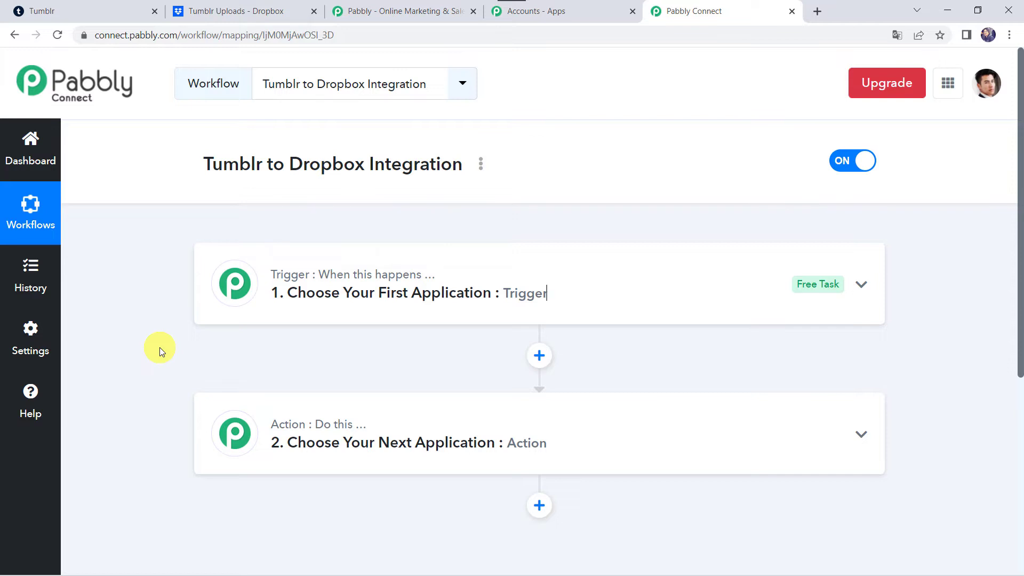
{"action": "left_click", "coordinate": [549, 289]}
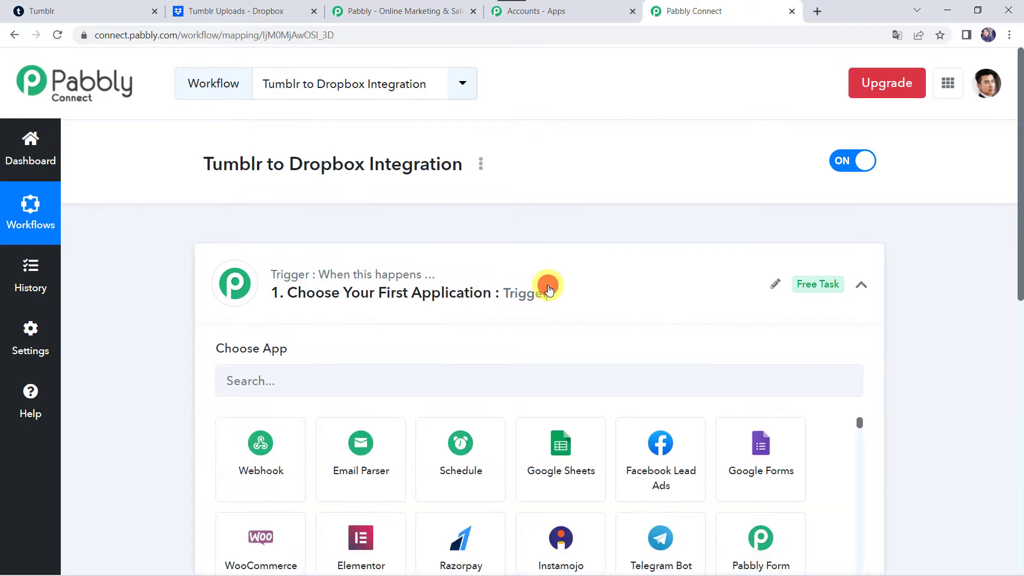
{"action": "left_click", "coordinate": [258, 380]}
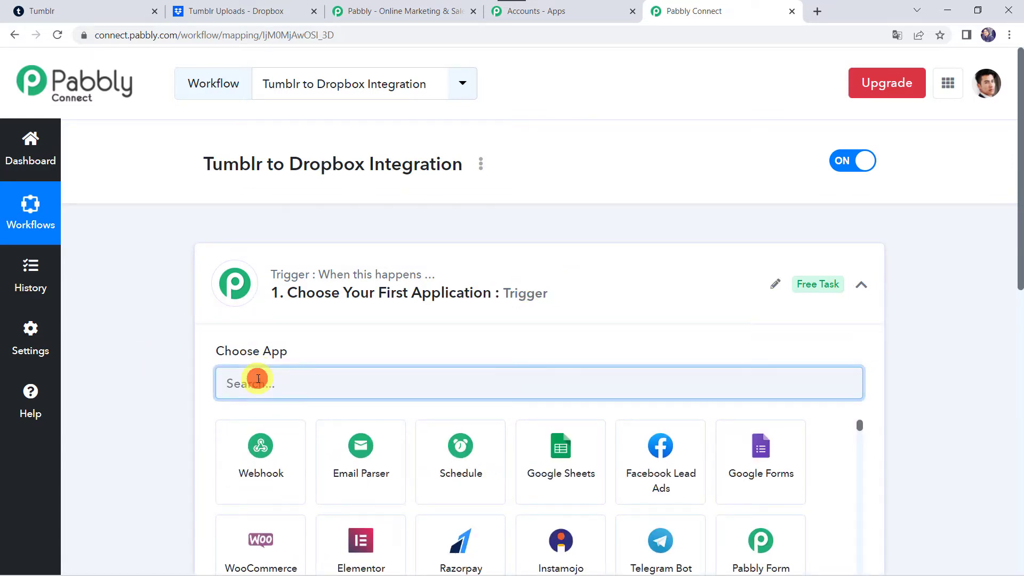
{"action": "type", "text": "Tumblr"}
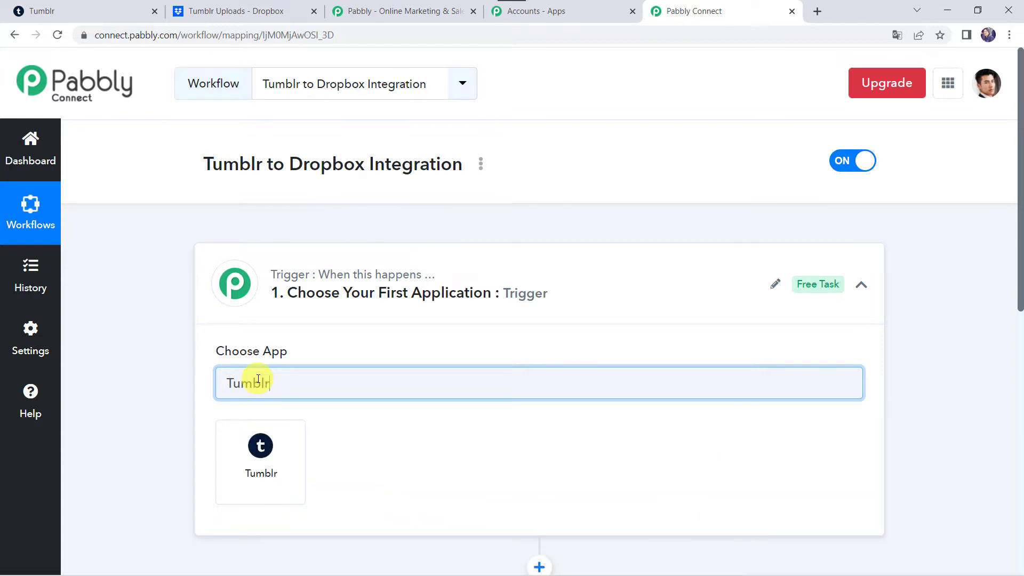
{"action": "left_click", "coordinate": [258, 480]}
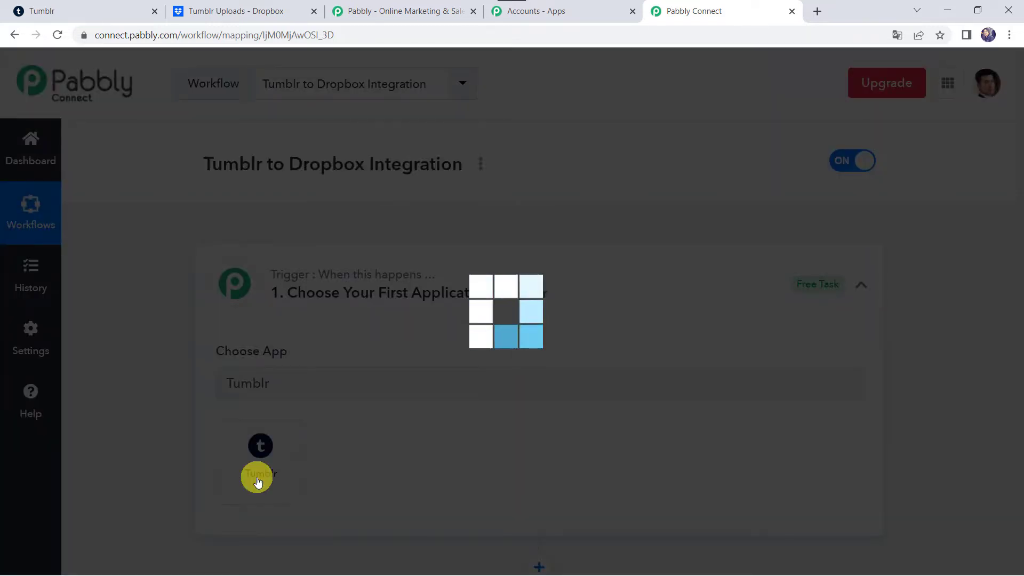
Step: Set the Tumblr trigger event to New Post in My Blog
{"action": "scroll", "coordinate": [257, 480], "scroll_direction": "down", "scroll_amount": 2}
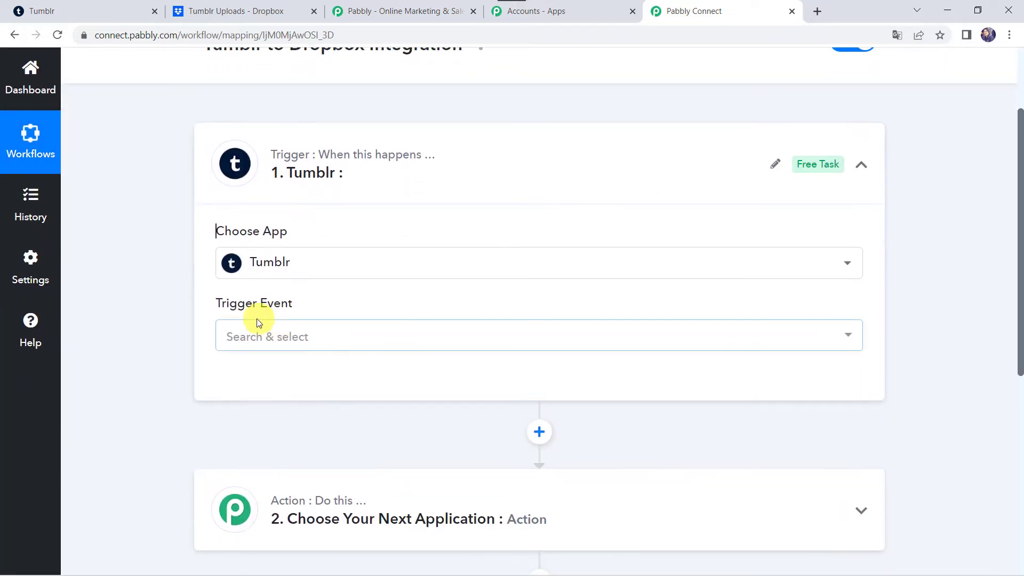
{"action": "left_click", "coordinate": [247, 341]}
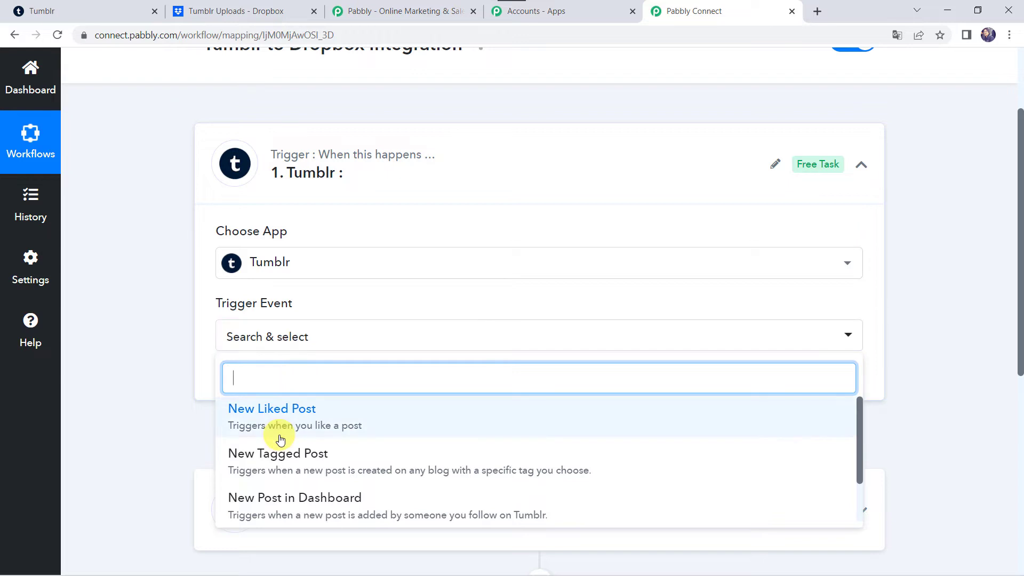
{"action": "scroll", "coordinate": [274, 434], "scroll_direction": "down", "scroll_amount": 1}
{"action": "left_click", "coordinate": [266, 495]}
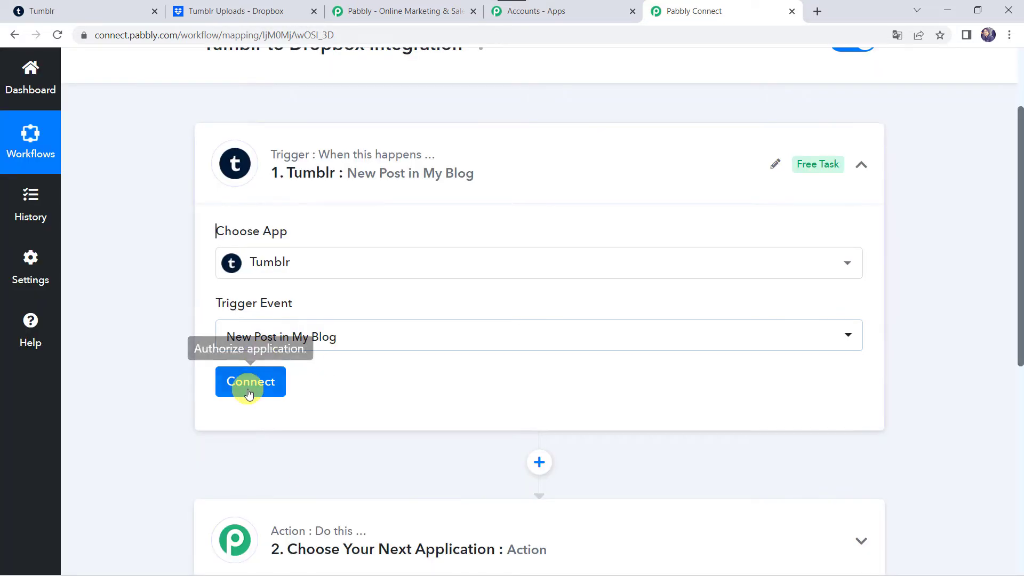
Step: Connect the trigger to Tumblr through a new connection and allow Pabbly Connect read and write access to the account
{"action": "left_click", "coordinate": [249, 393]}
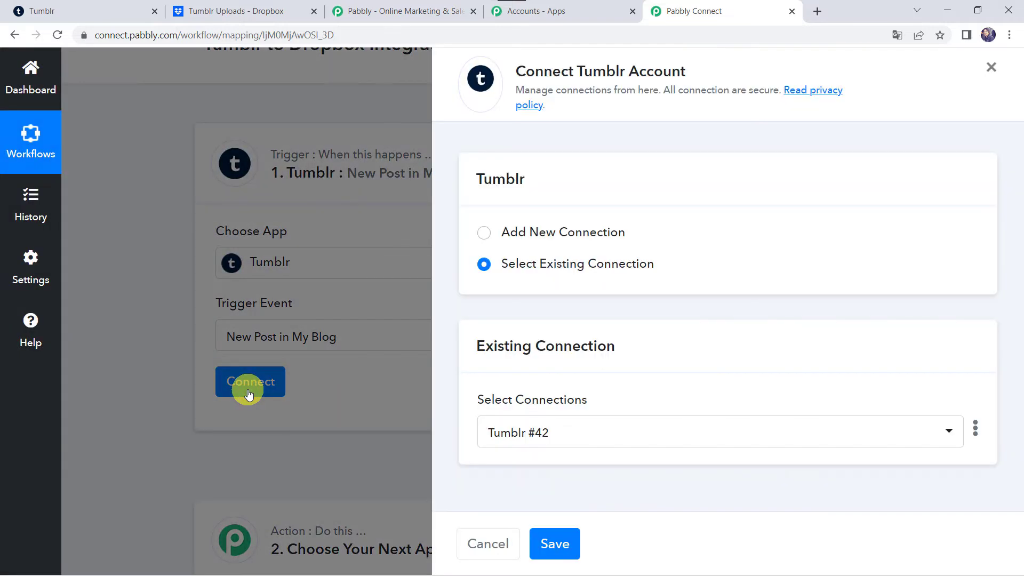
{"action": "left_click", "coordinate": [546, 225]}
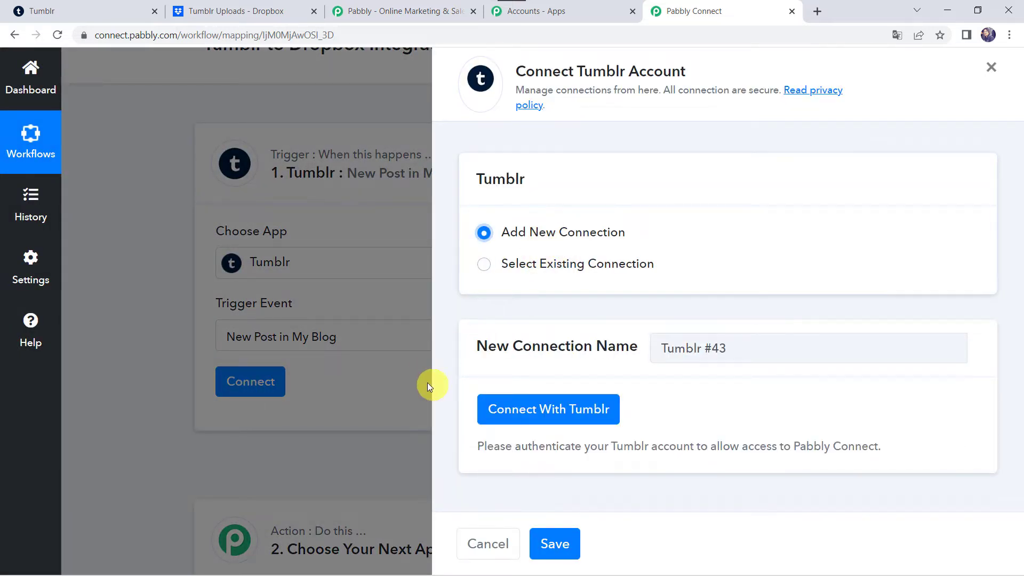
{"action": "left_click", "coordinate": [556, 407]}
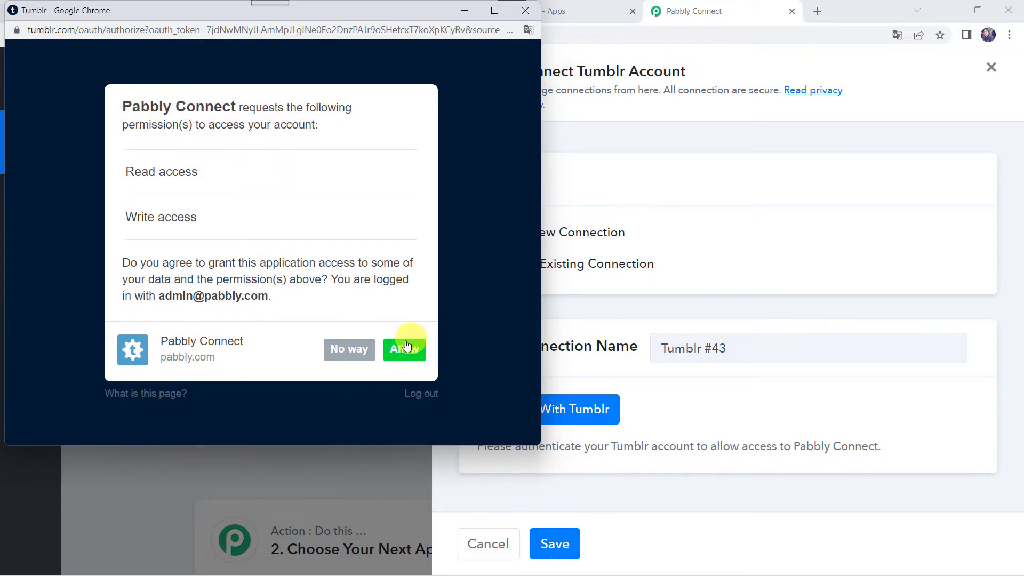
{"action": "left_click", "coordinate": [402, 353]}
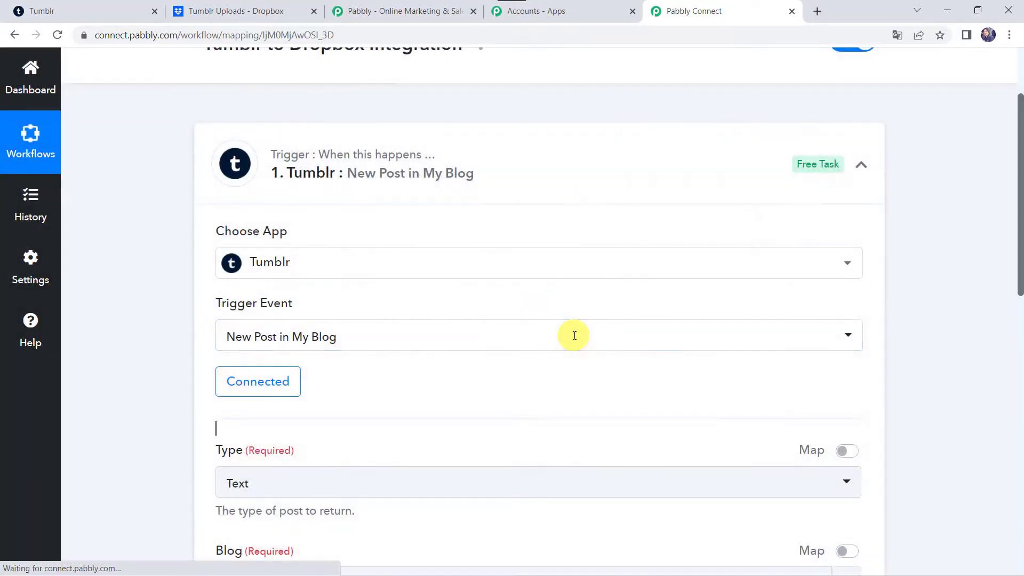
{"action": "left_click", "coordinate": [277, 384]}
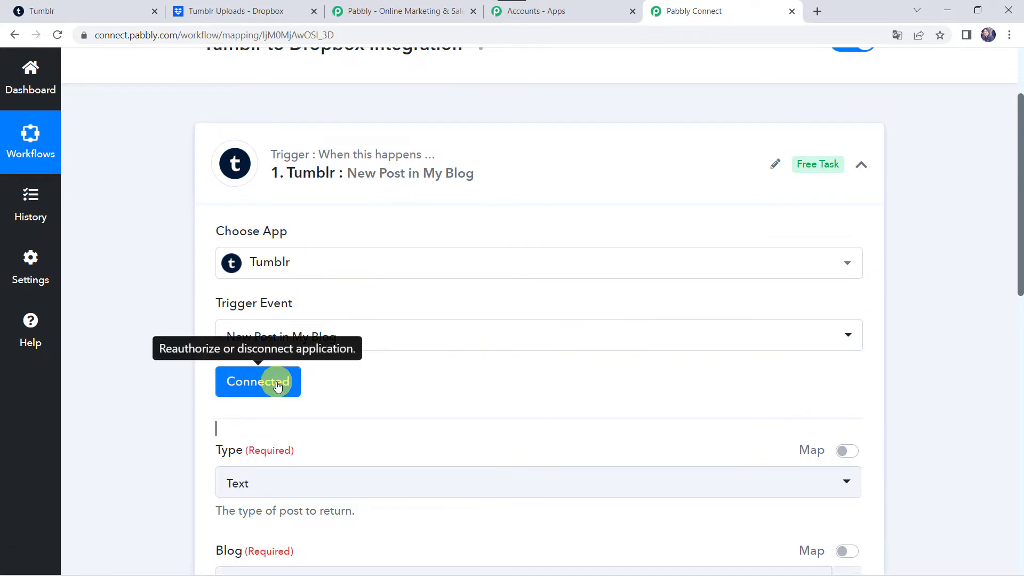
Step: Set the trigger's post type to Photo and its blog to Pabbly
{"action": "scroll", "coordinate": [398, 395], "scroll_direction": "down", "scroll_amount": 4}
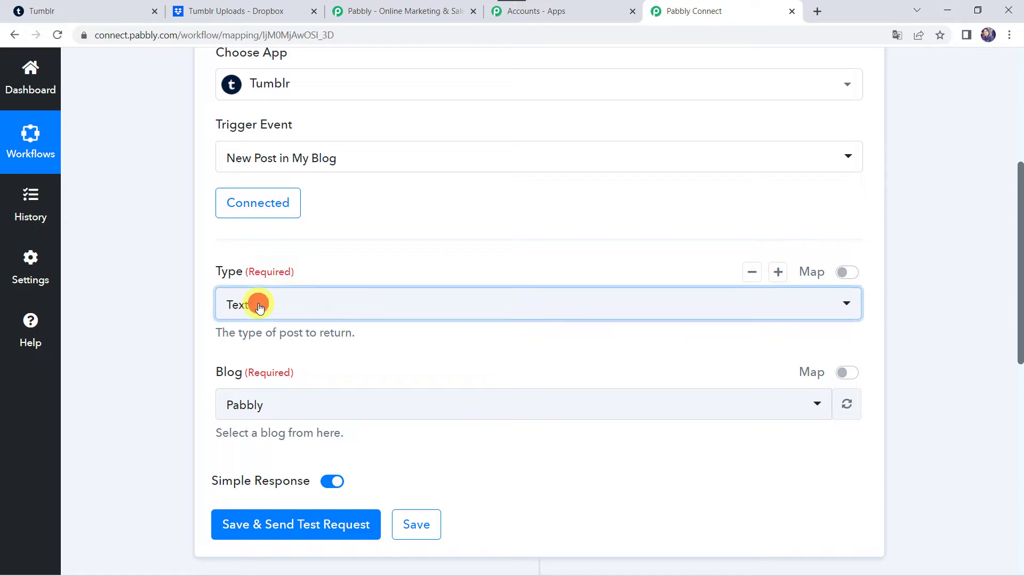
{"action": "left_click", "coordinate": [259, 307]}
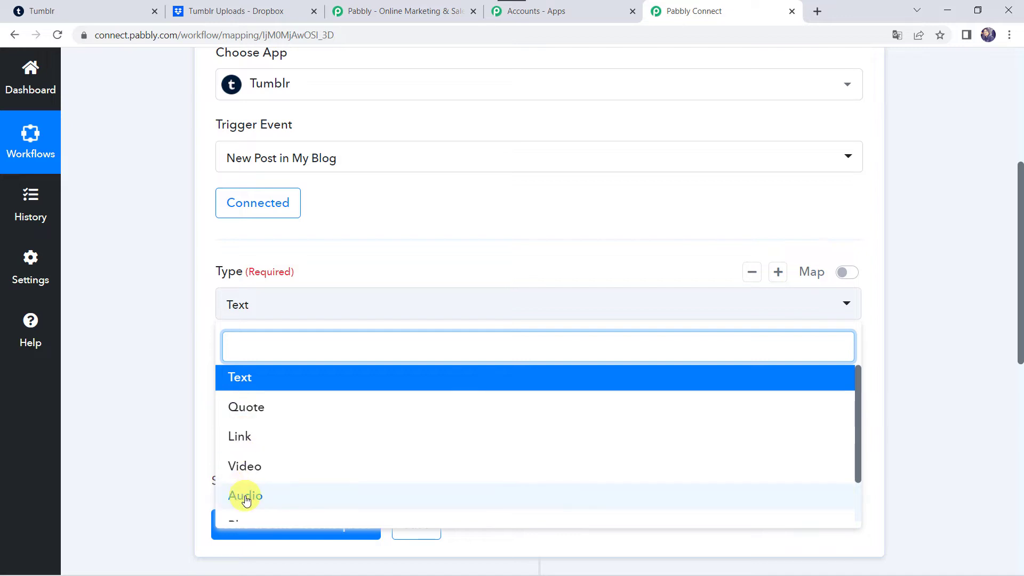
{"action": "scroll", "coordinate": [245, 496], "scroll_direction": "down", "scroll_amount": 2}
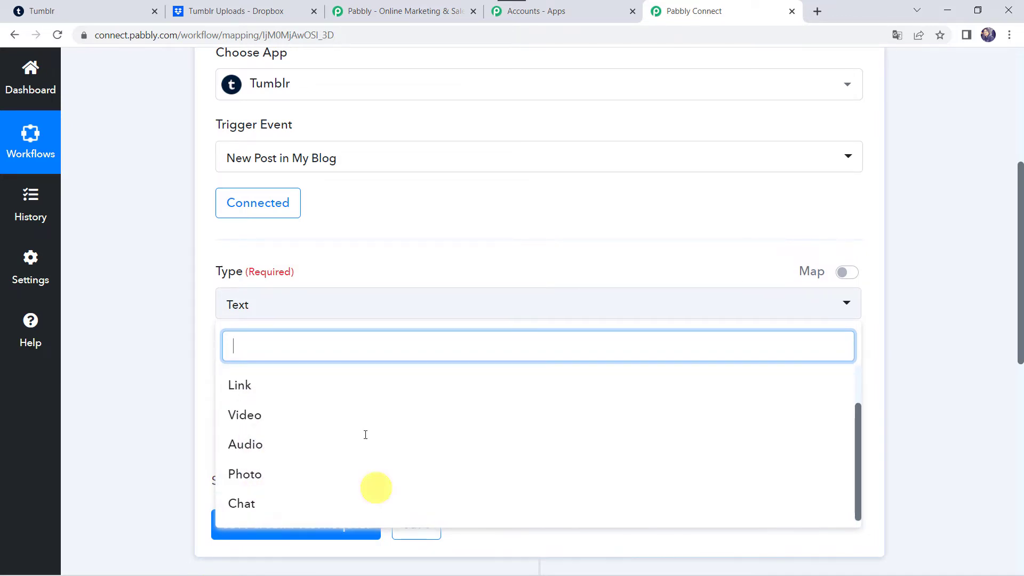
{"action": "left_click", "coordinate": [252, 473]}
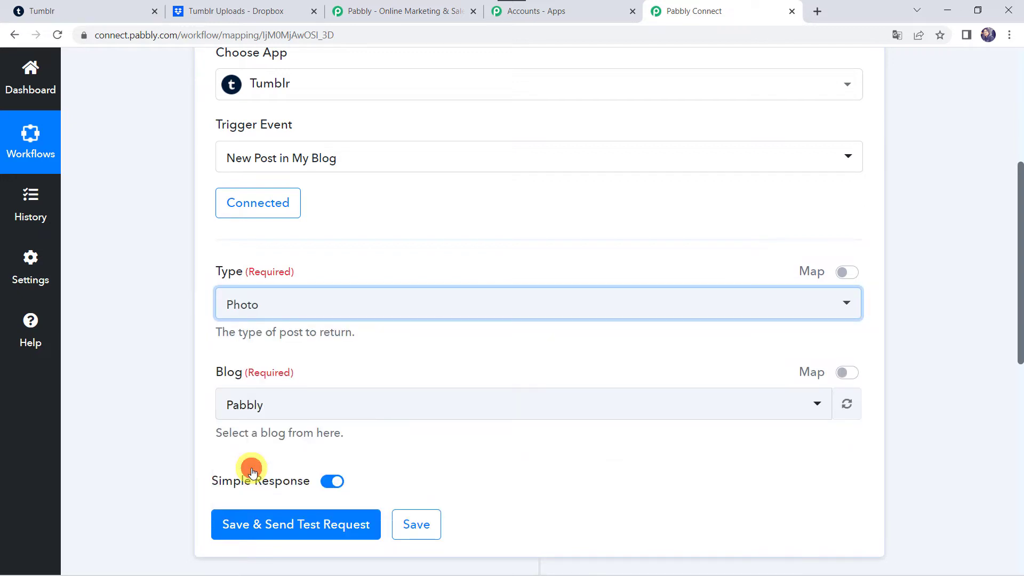
{"action": "scroll", "coordinate": [142, 376], "scroll_direction": "down", "scroll_amount": 2}
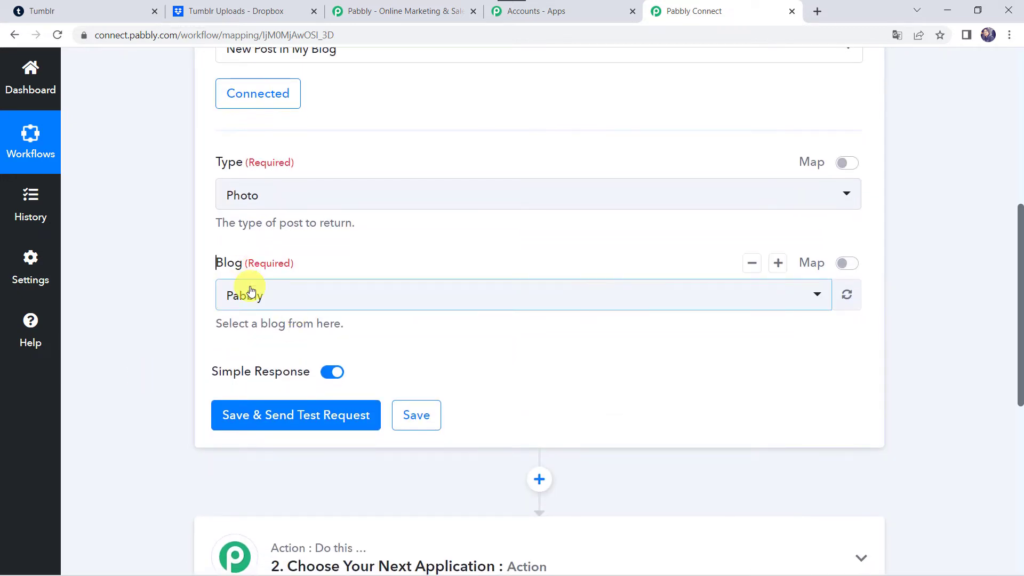
{"action": "left_click", "coordinate": [261, 307]}
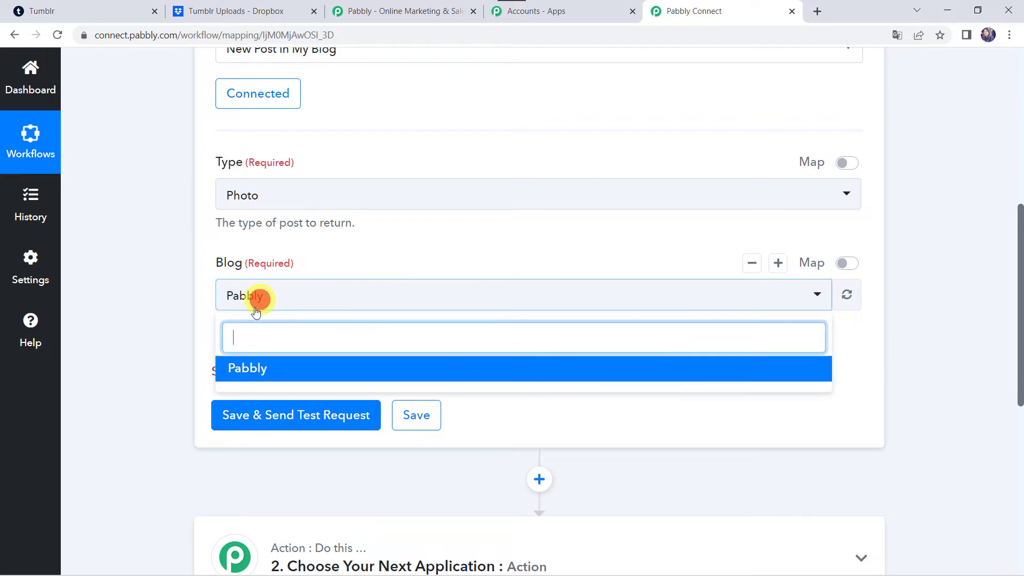
{"action": "left_click", "coordinate": [254, 366]}
{"action": "left_click", "coordinate": [163, 355]}
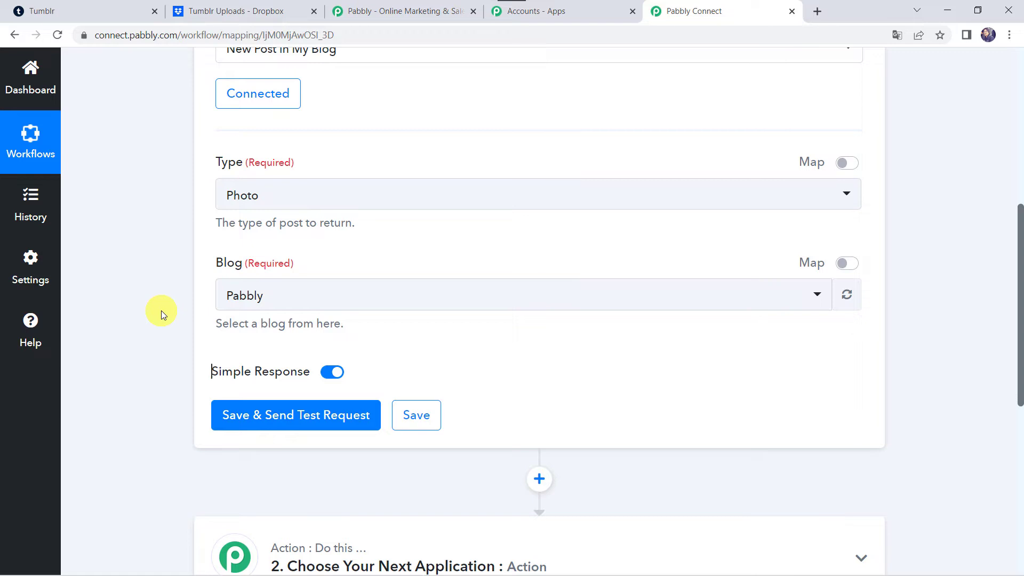
Step: Switch to Tumblr, start a new photo post and upload the Core Integrations PNG from the Uploads folder
{"action": "left_click", "coordinate": [91, 13]}
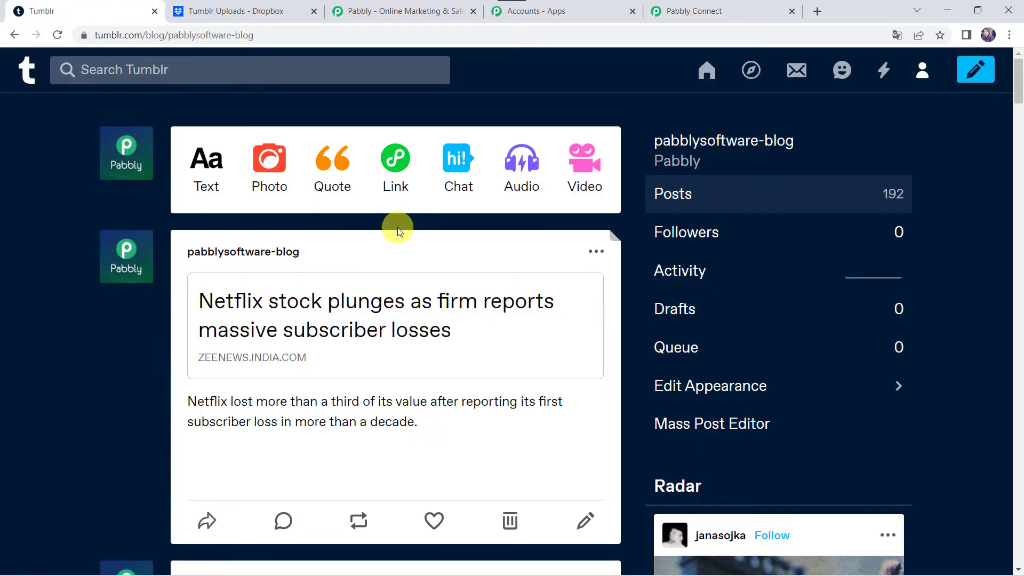
{"action": "left_click", "coordinate": [276, 178]}
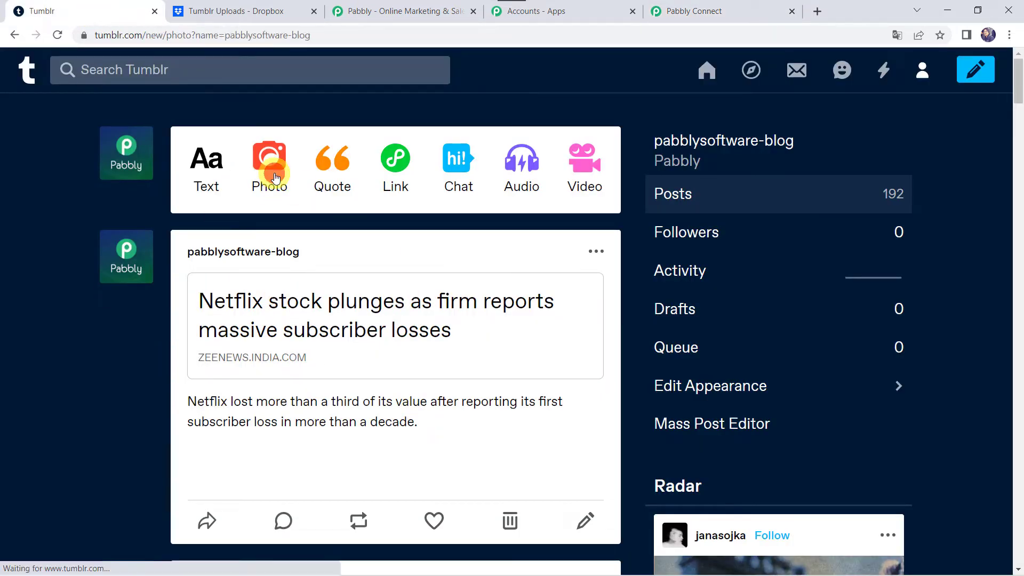
{"action": "left_click", "coordinate": [404, 247]}
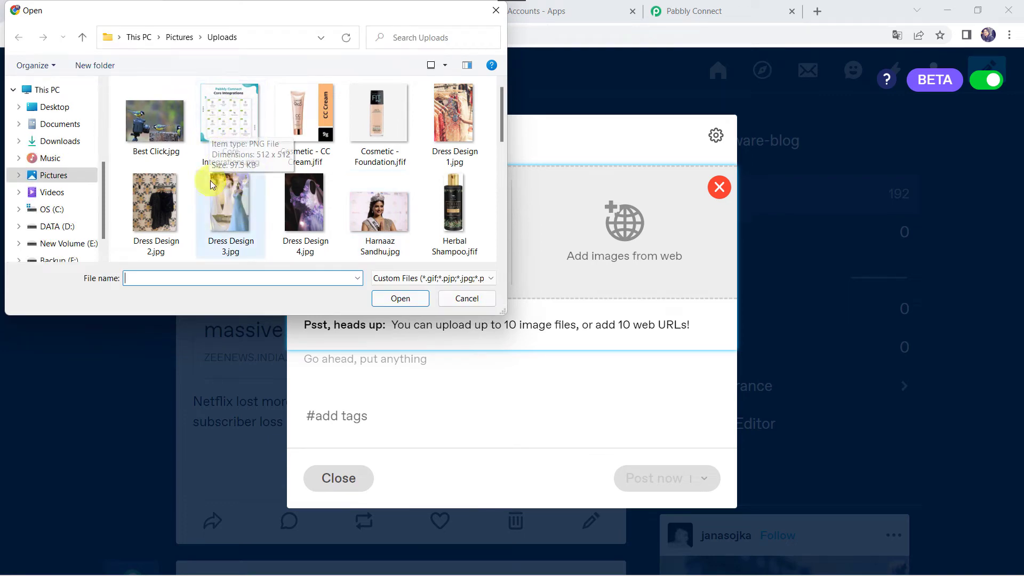
{"action": "double_click", "coordinate": [238, 140]}
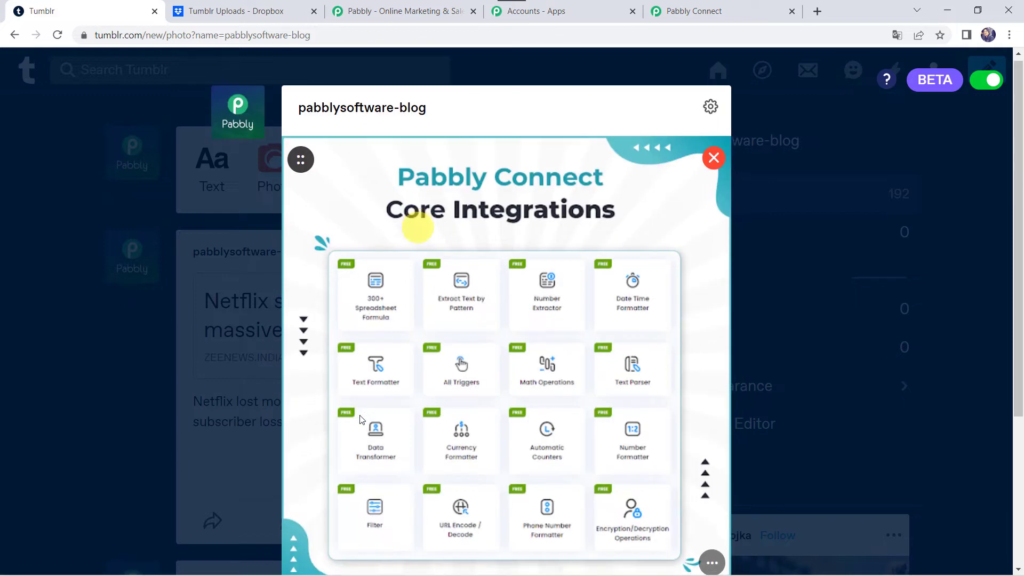
Step: Caption the photo post "Core Integrations", publish it immediately and view it on the blog
{"action": "type", "text": "Core Integrations"}
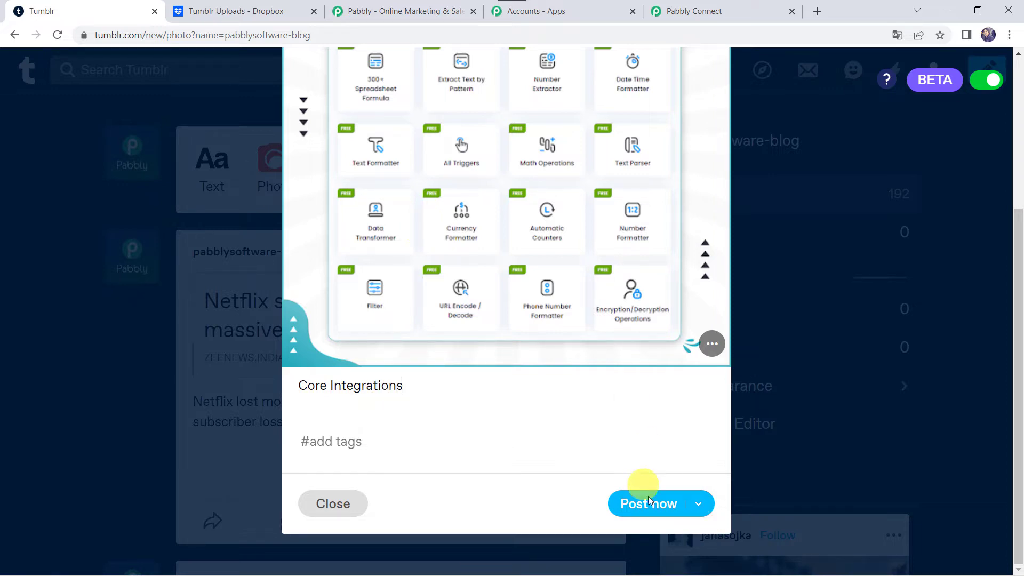
{"action": "left_click", "coordinate": [655, 513]}
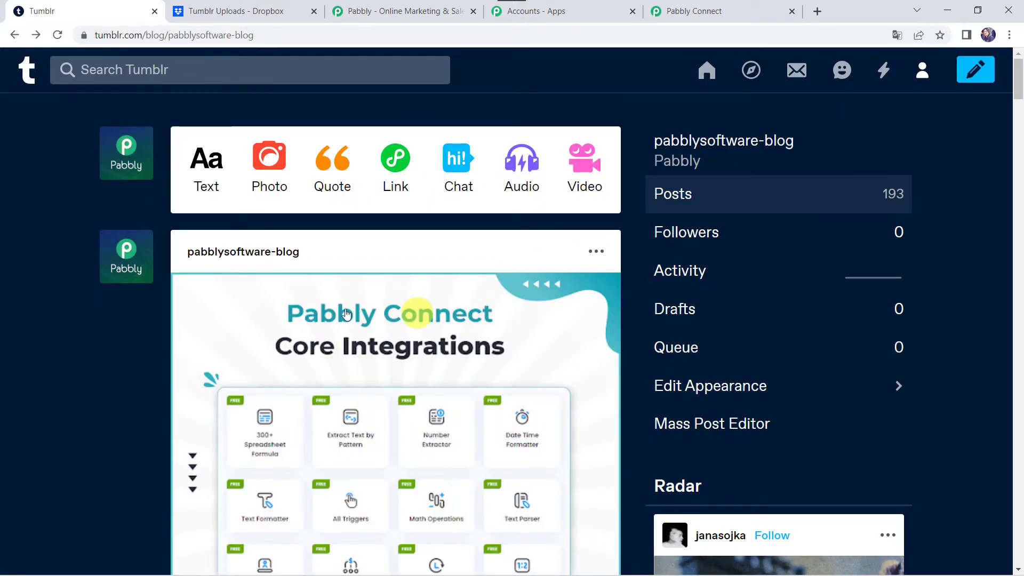
{"action": "scroll", "coordinate": [397, 355], "scroll_direction": "down", "scroll_amount": 3}
{"action": "scroll", "coordinate": [397, 357], "scroll_direction": "down", "scroll_amount": 3}
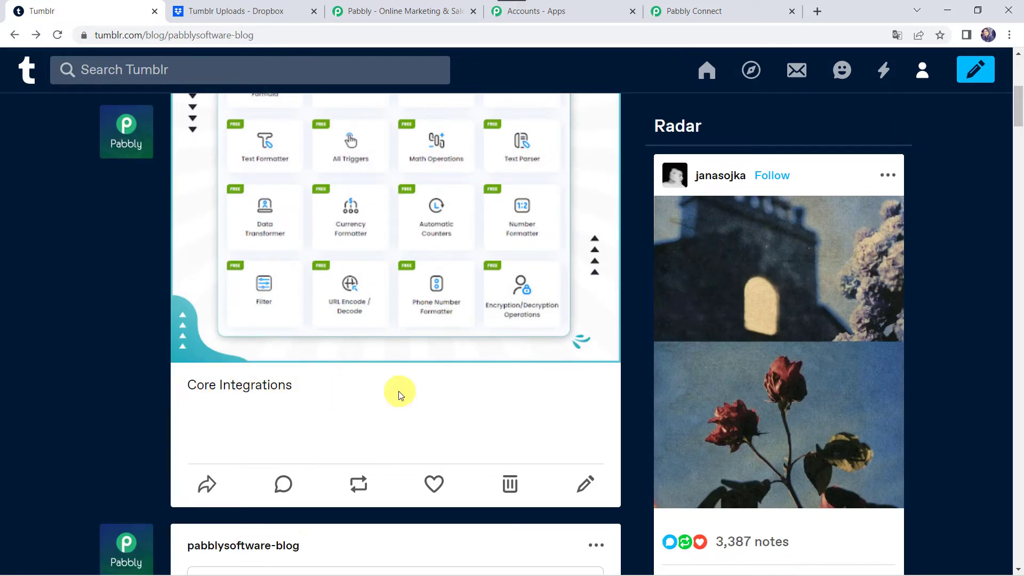
Step: Switch to Pabbly Connect, then save the Tumblr trigger and send its test request
{"action": "left_click", "coordinate": [732, 6]}
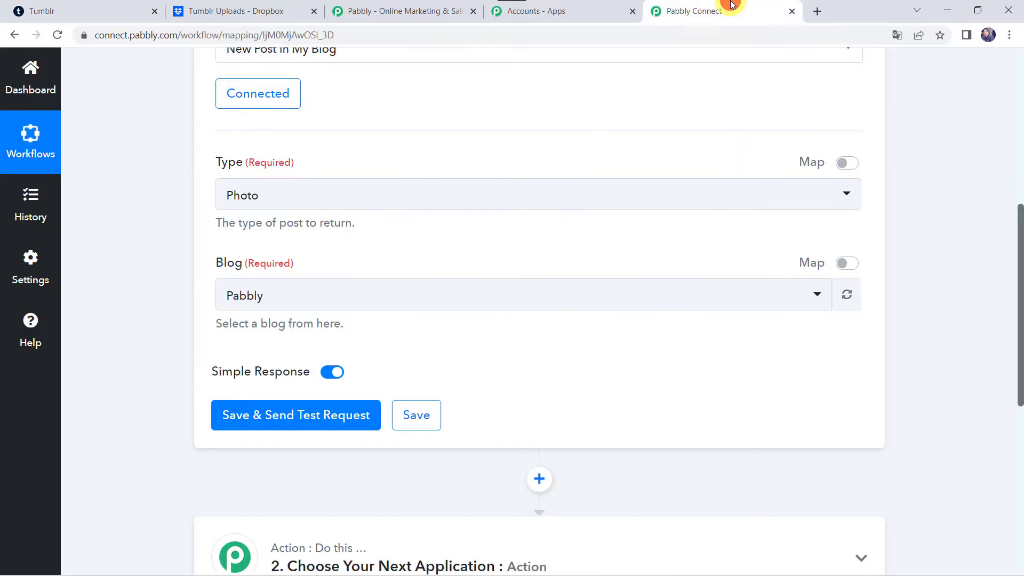
{"action": "left_click", "coordinate": [283, 420]}
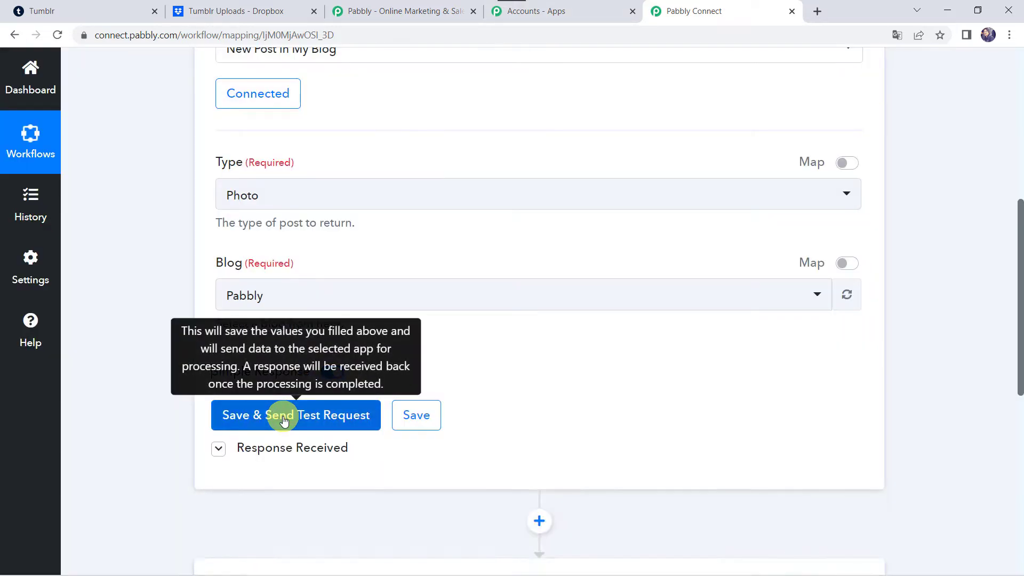
{"action": "scroll", "coordinate": [155, 430], "scroll_direction": "down", "scroll_amount": 6}
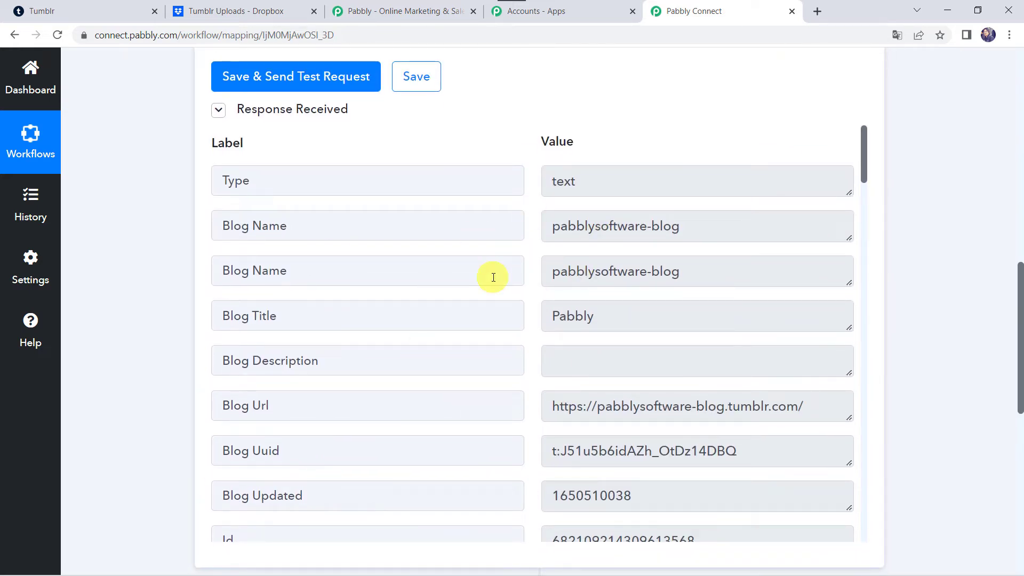
Step: Examine the fields in the trigger's response and enlarge the Body value to read it in full
{"action": "scroll", "coordinate": [489, 274], "scroll_direction": "down", "scroll_amount": 4}
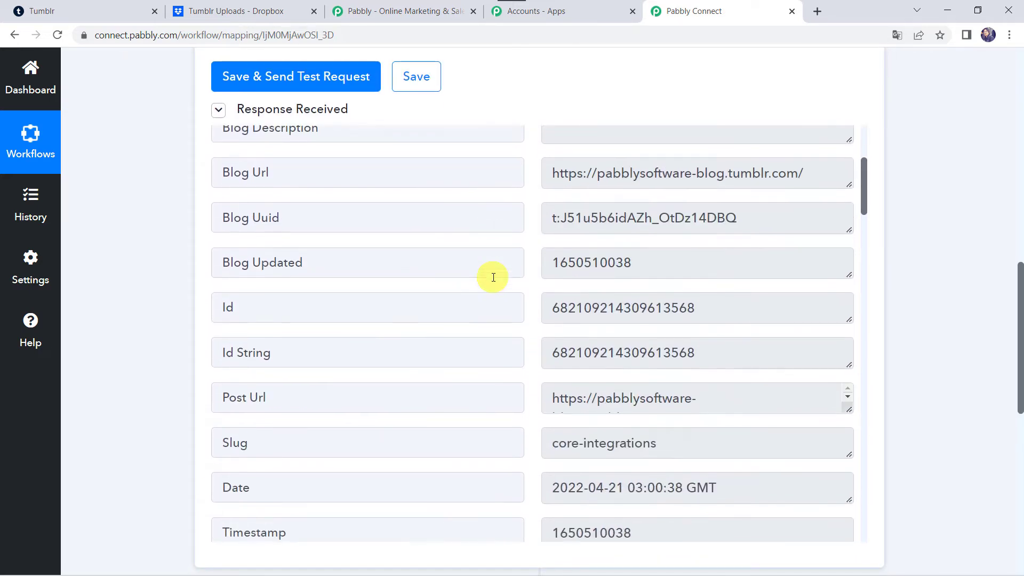
{"action": "scroll", "coordinate": [489, 277], "scroll_direction": "up", "scroll_amount": 4}
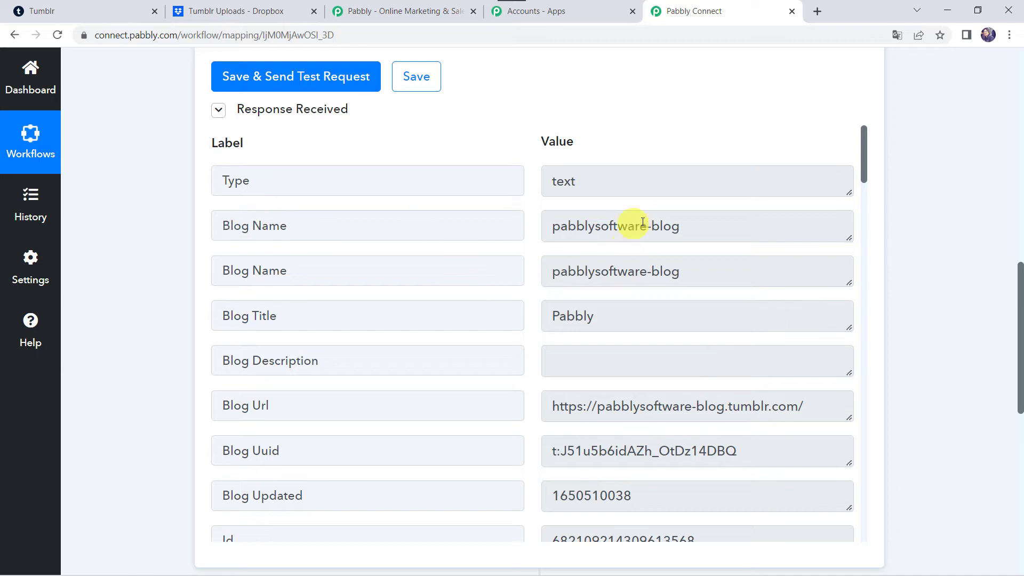
{"action": "scroll", "coordinate": [421, 374], "scroll_direction": "down", "scroll_amount": 1}
{"action": "scroll", "coordinate": [422, 373], "scroll_direction": "down", "scroll_amount": 1}
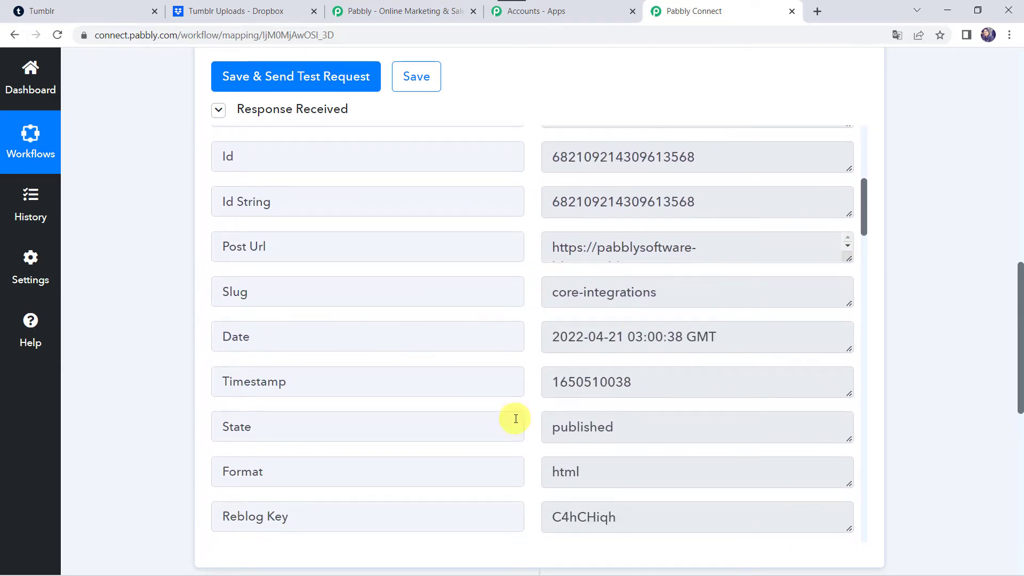
{"action": "scroll", "coordinate": [514, 418], "scroll_direction": "down", "scroll_amount": 5}
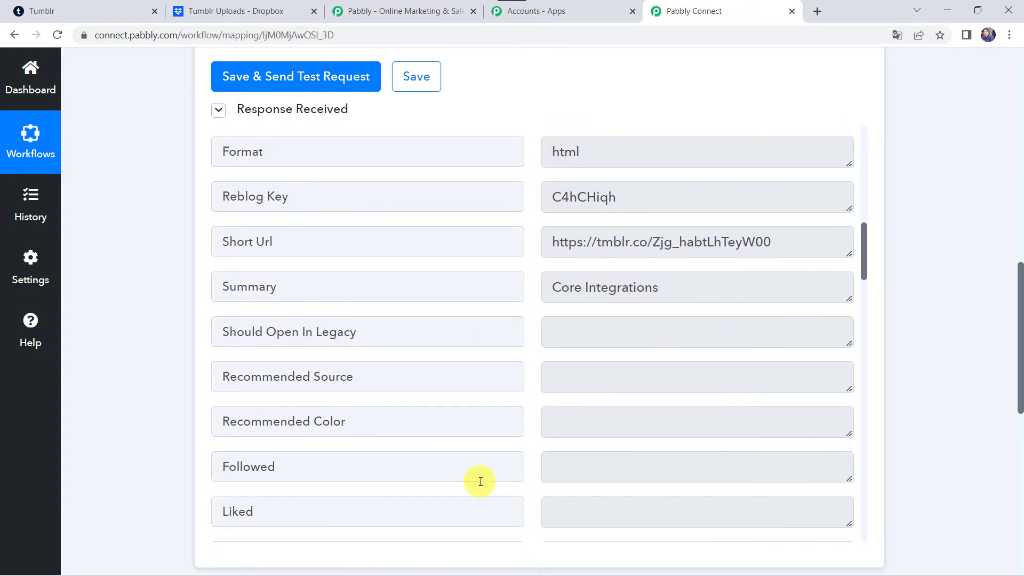
{"action": "scroll", "coordinate": [480, 480], "scroll_direction": "down", "scroll_amount": 12}
{"action": "scroll", "coordinate": [481, 482], "scroll_direction": "up", "scroll_amount": 2}
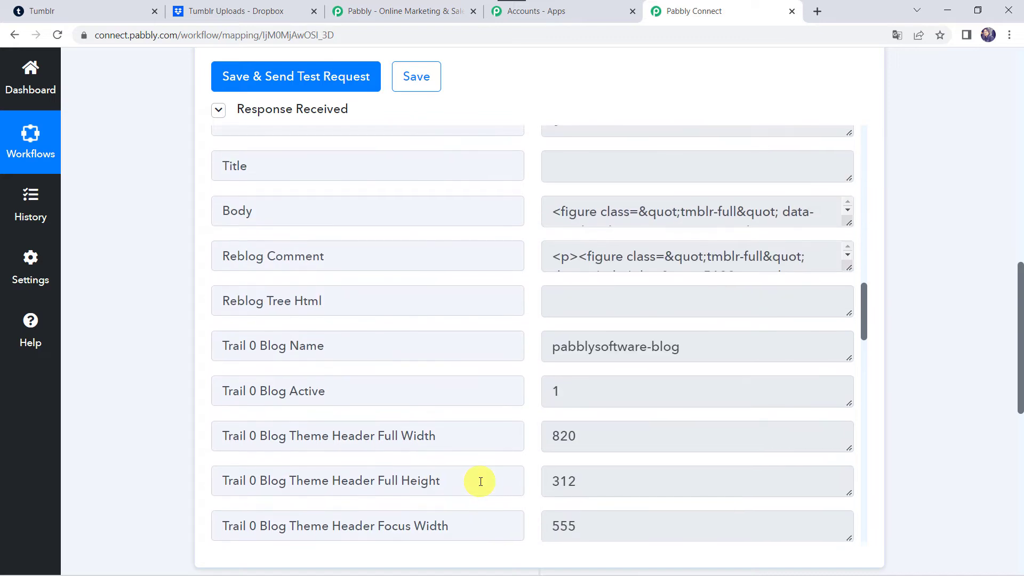
{"action": "left_click_drag", "start_coordinate": [849, 224], "coordinate": [850, 435]}
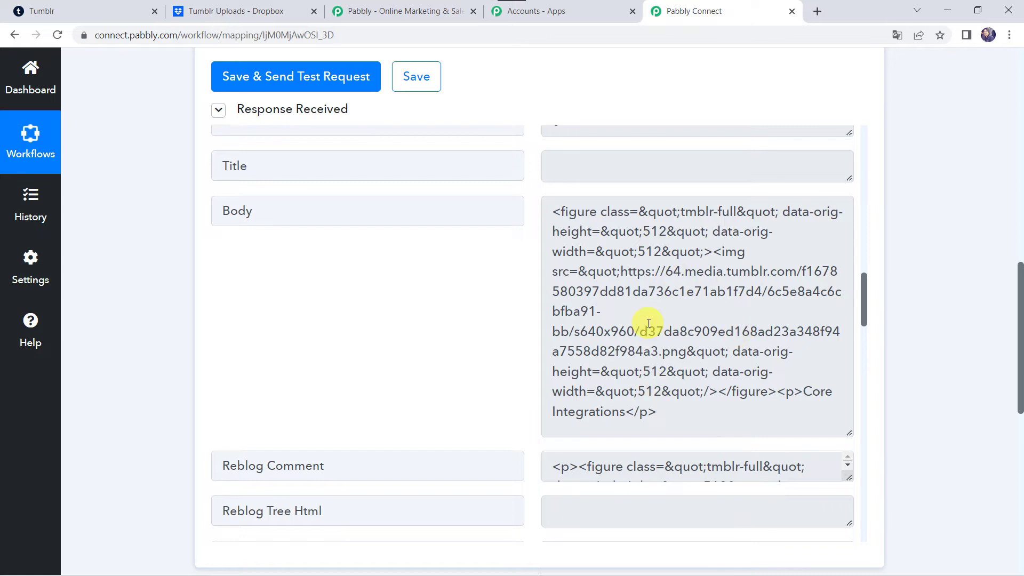
Step: Set the second step to Text Formatter by Pabbly with the Text (Basic Formatting) event and connect it
{"action": "scroll", "coordinate": [110, 451], "scroll_direction": "down", "scroll_amount": 9}
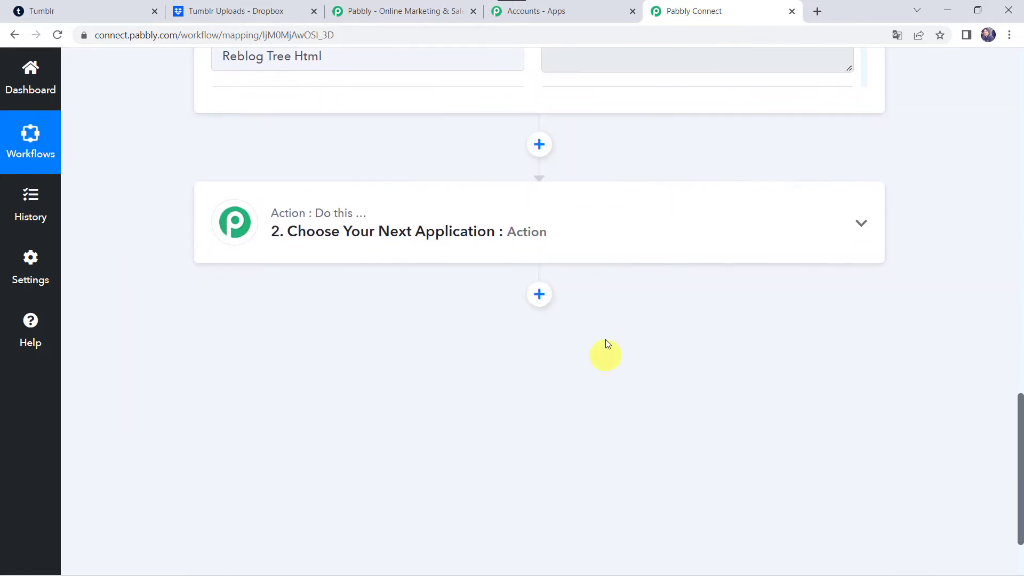
{"action": "left_click", "coordinate": [522, 235]}
{"action": "left_click", "coordinate": [326, 327]}
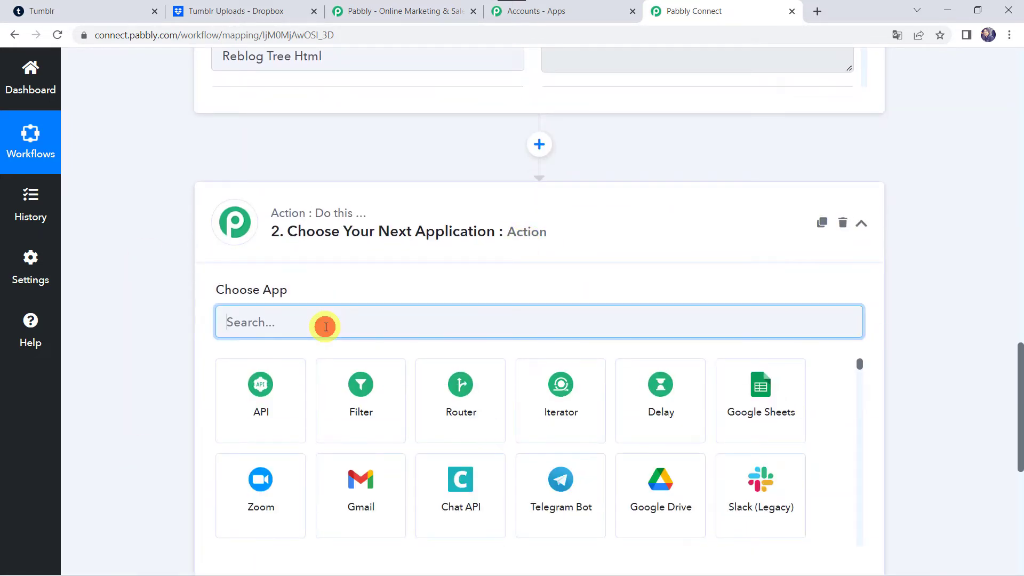
{"action": "type", "text": "Text"}
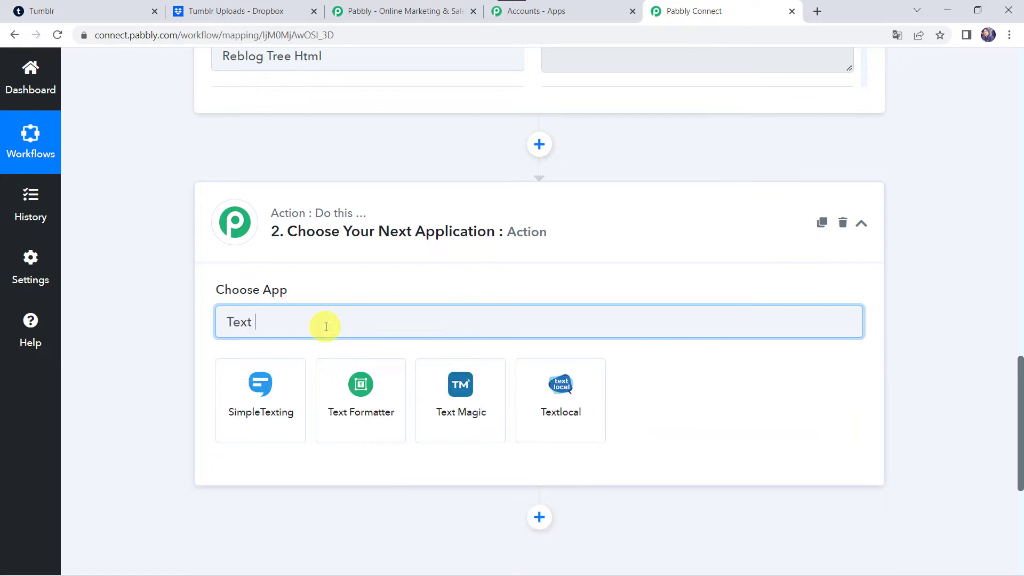
{"action": "left_click", "coordinate": [260, 443]}
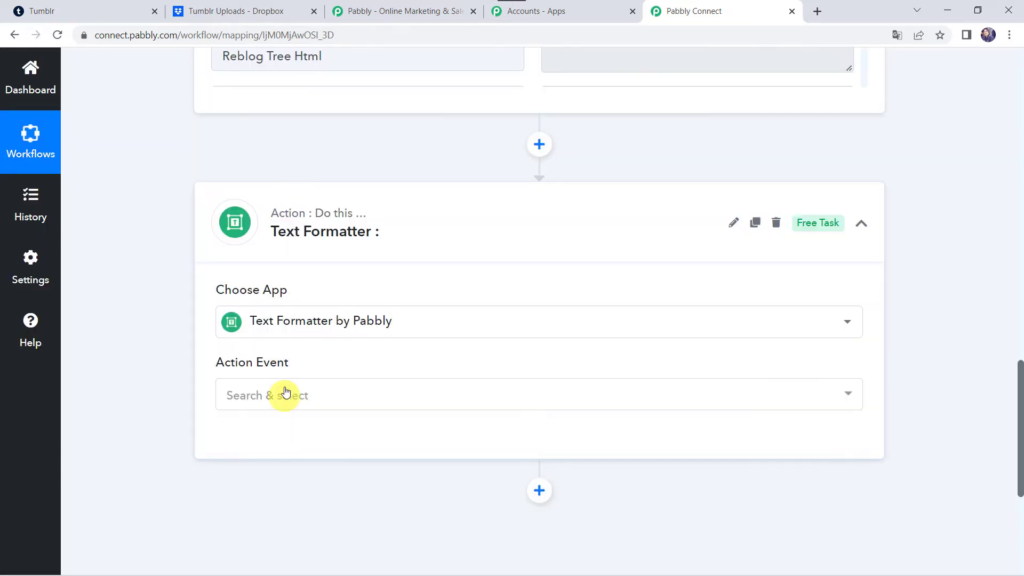
{"action": "left_click", "coordinate": [261, 395]}
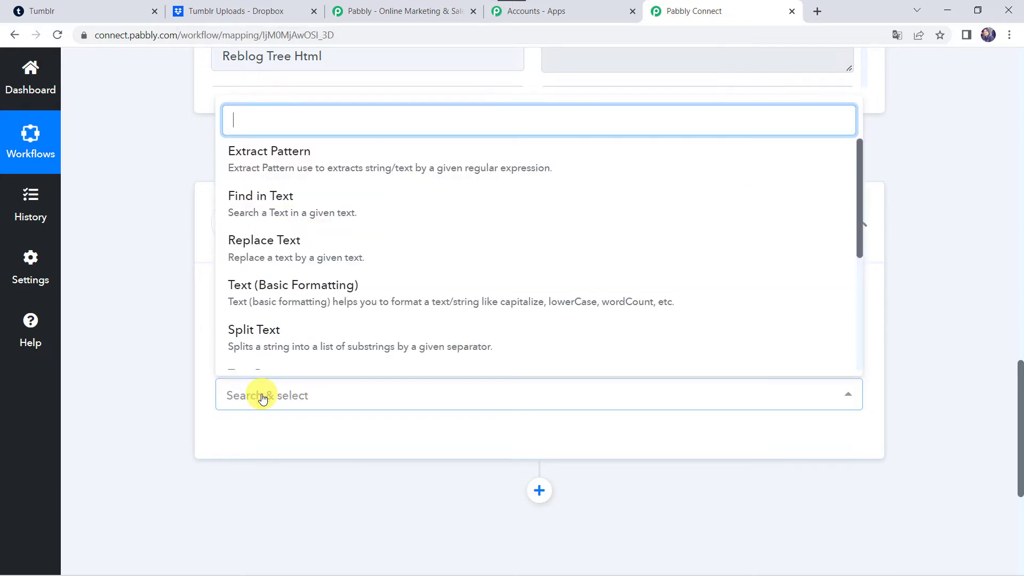
{"action": "left_click", "coordinate": [286, 293]}
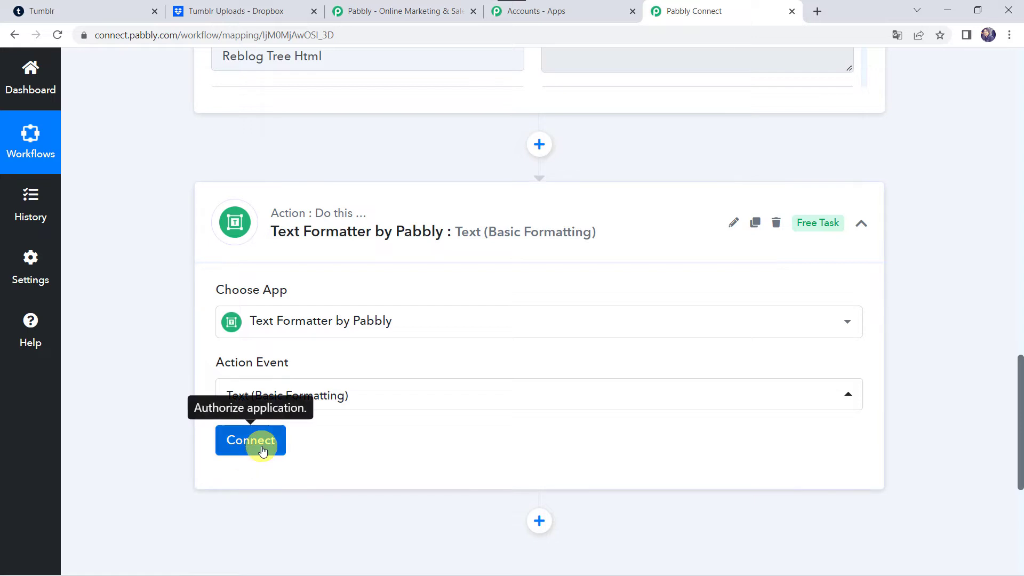
{"action": "left_click", "coordinate": [262, 450]}
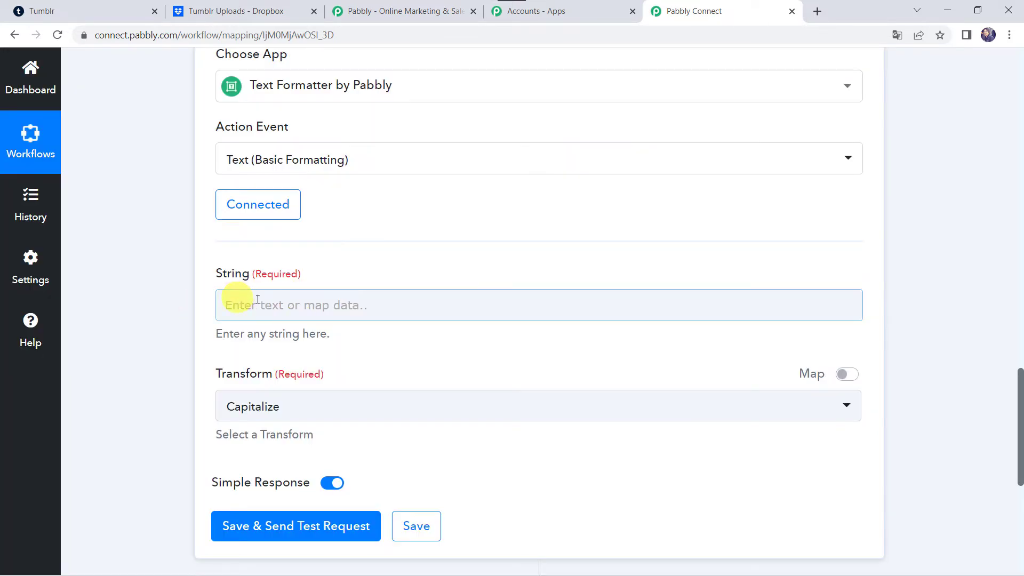
Step: Map the Body value from the Tumblr trigger into the formatter's String field
{"action": "scroll", "coordinate": [137, 270], "scroll_direction": "up", "scroll_amount": 12}
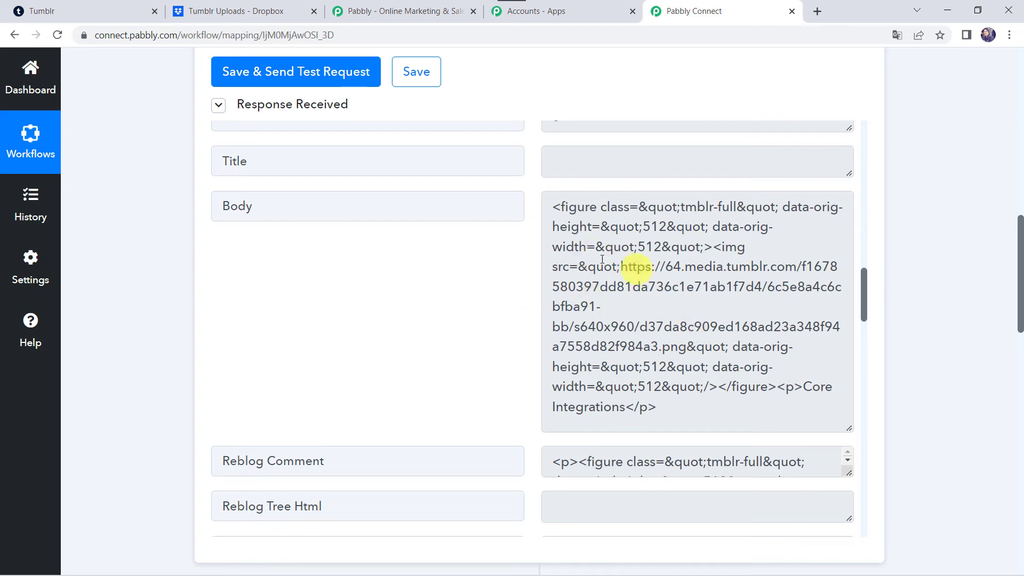
{"action": "scroll", "coordinate": [143, 442], "scroll_direction": "down", "scroll_amount": 13}
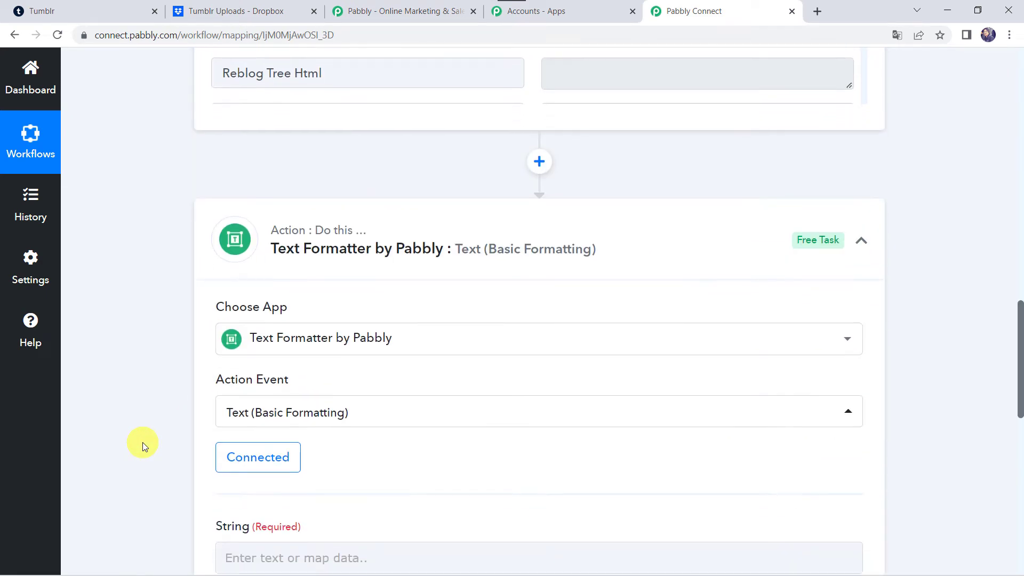
{"action": "left_click", "coordinate": [246, 309]}
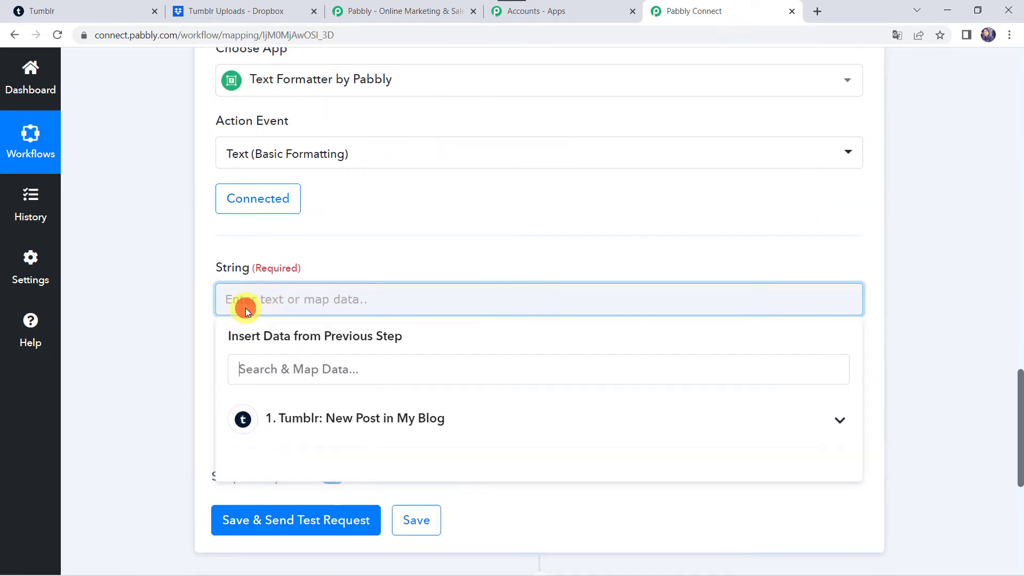
{"action": "left_click", "coordinate": [268, 418]}
{"action": "type", "text": "Bod"}
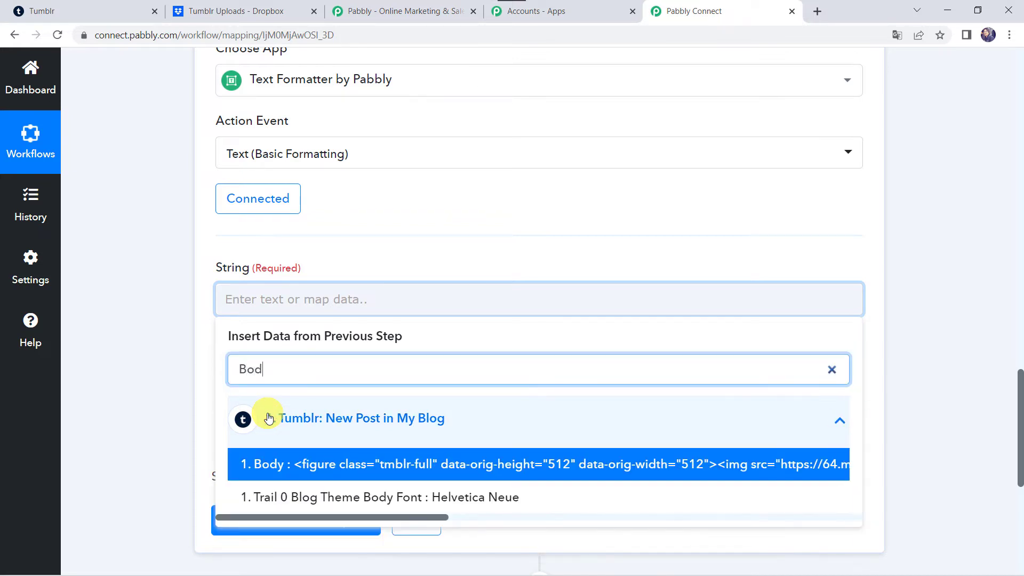
{"action": "left_click", "coordinate": [270, 465]}
{"action": "scroll", "coordinate": [184, 332], "scroll_direction": "down", "scroll_amount": 2}
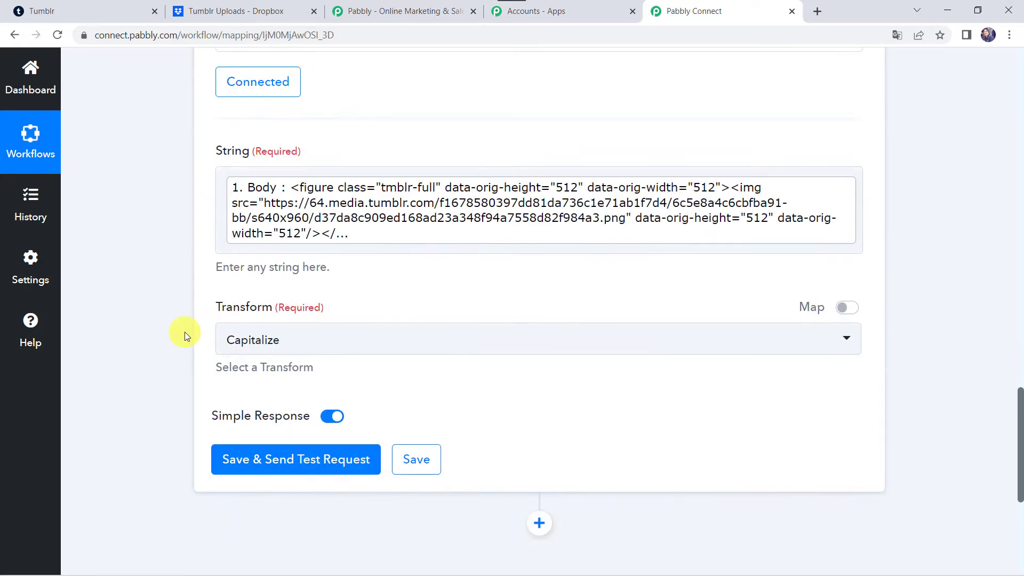
Step: Set the formatter's transform to Extract URL, send the test request and enlarge the Result 0 value
{"action": "left_click", "coordinate": [246, 340]}
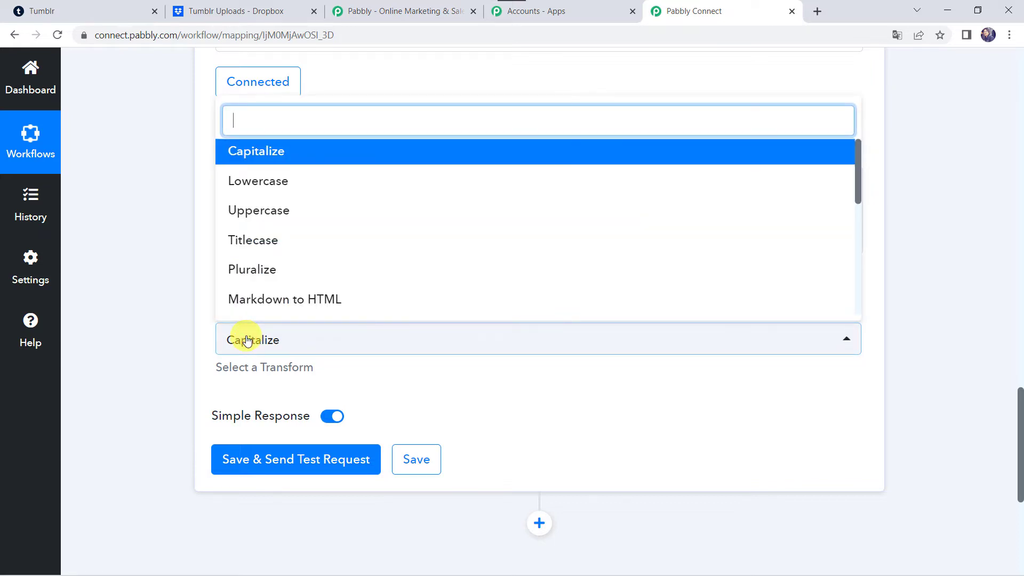
{"action": "type", "text": "extr"}
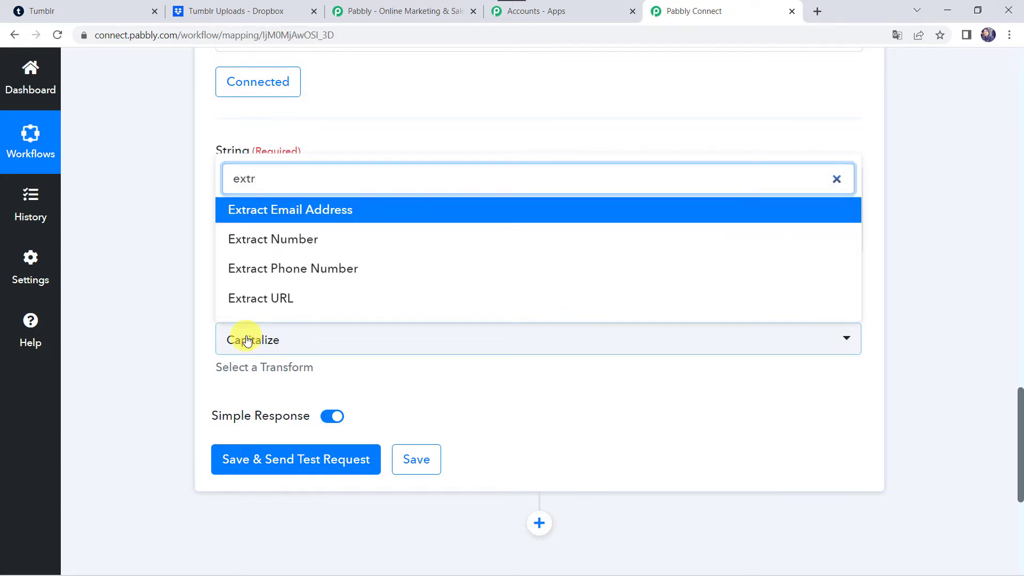
{"action": "left_click", "coordinate": [269, 298]}
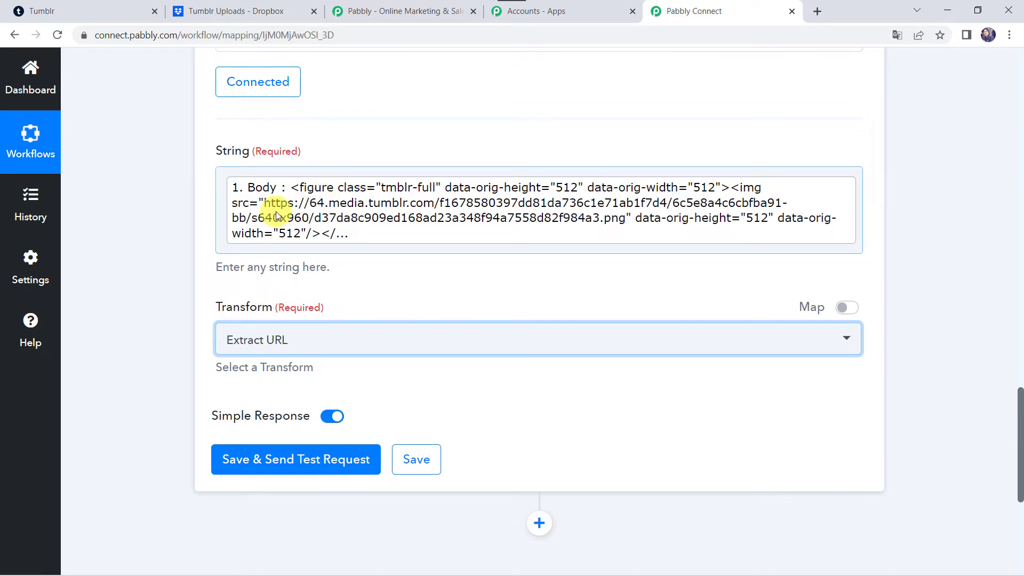
{"action": "left_click", "coordinate": [255, 462]}
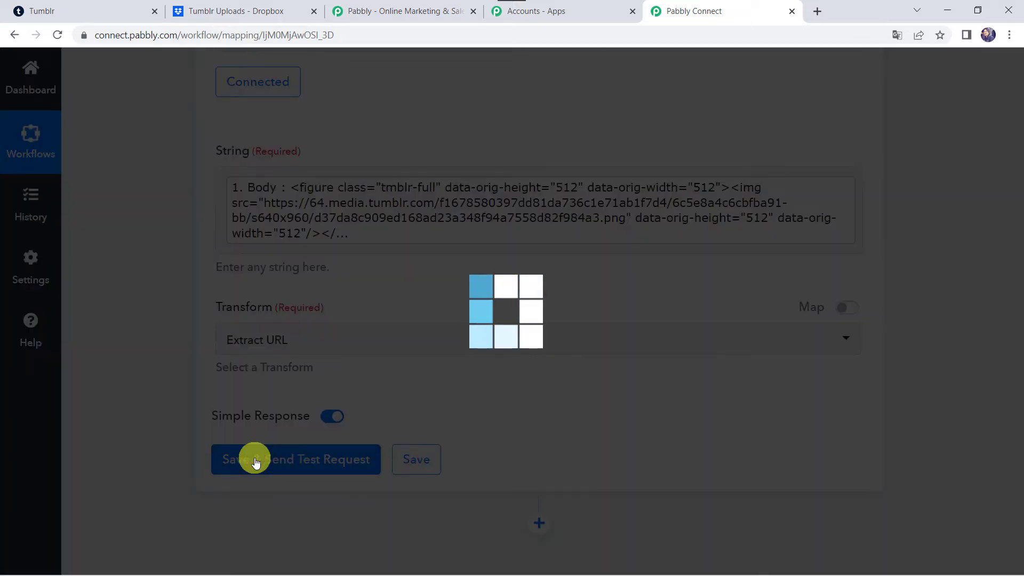
{"action": "scroll", "coordinate": [158, 418], "scroll_direction": "down", "scroll_amount": 5}
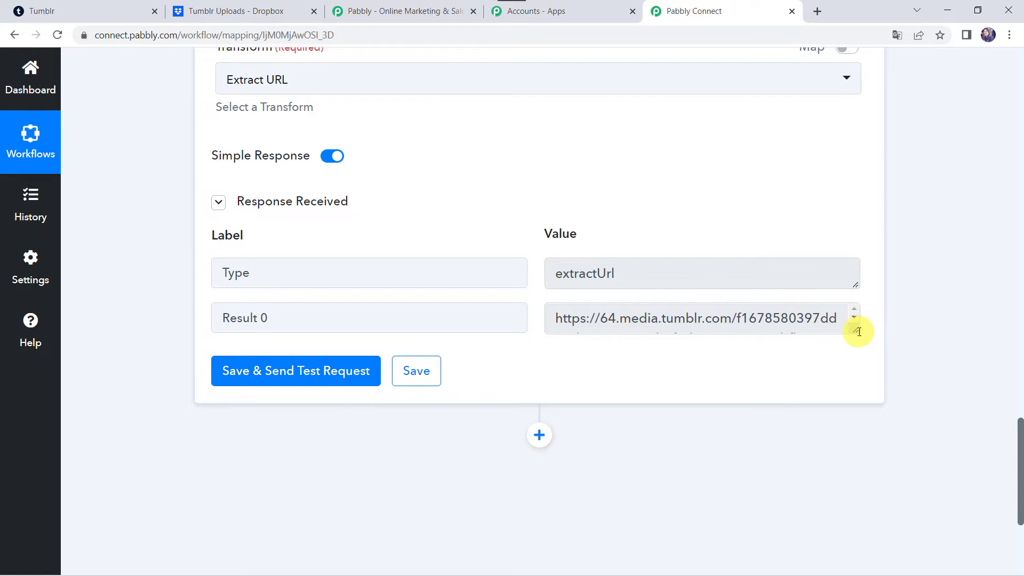
{"action": "left_click_drag", "start_coordinate": [856, 331], "coordinate": [856, 445]}
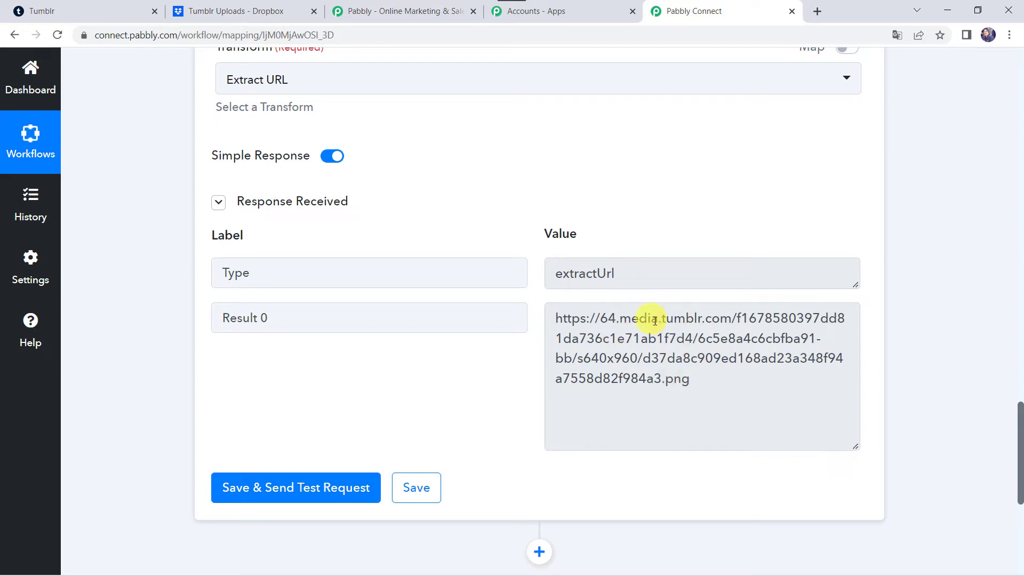
Step: Add another action step below the URL extraction step and choose Text Formatter by Pabbly as its app
{"action": "scroll", "coordinate": [145, 423], "scroll_direction": "down", "scroll_amount": 6}
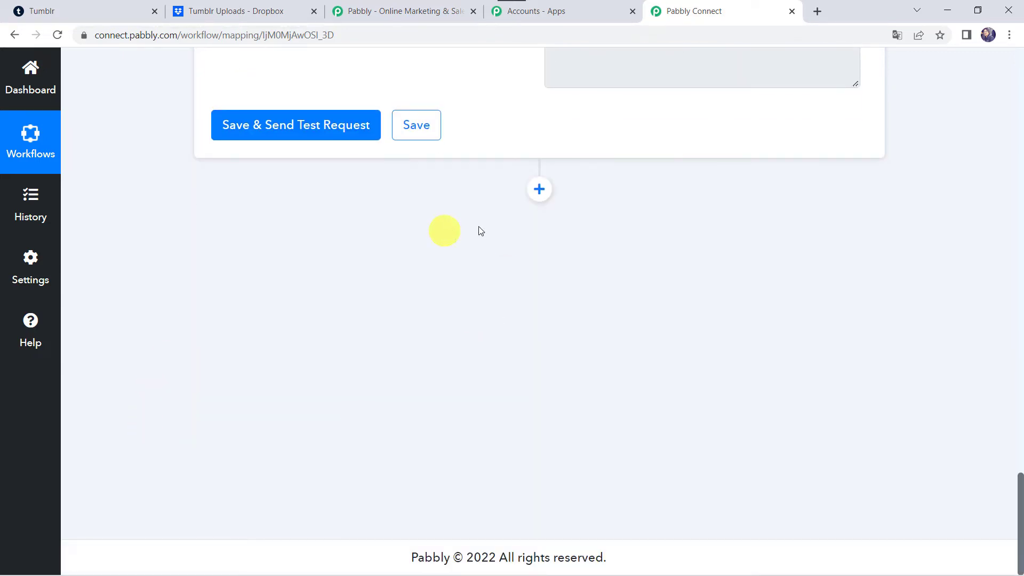
{"action": "left_click", "coordinate": [537, 196]}
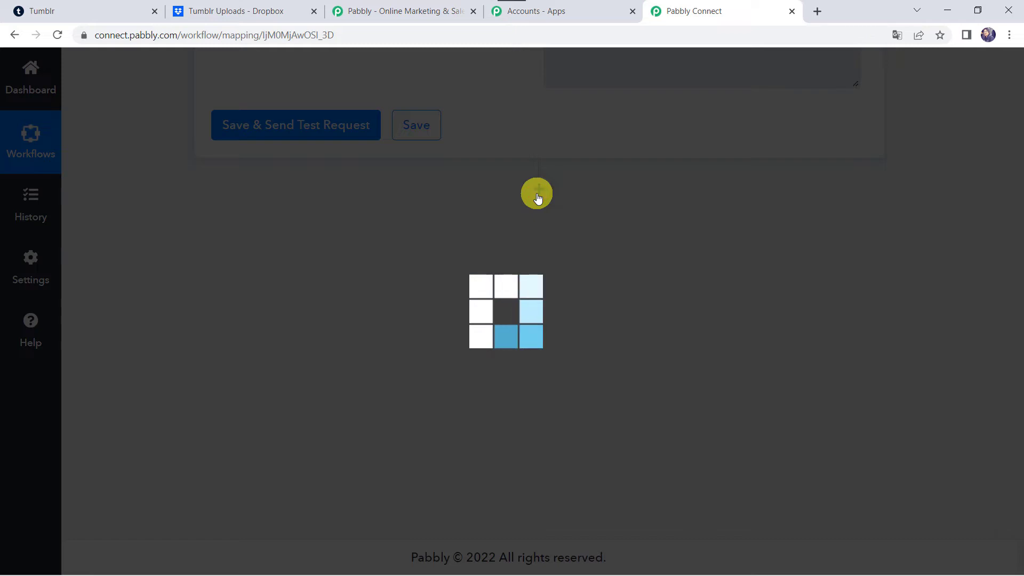
{"action": "left_click", "coordinate": [290, 360]}
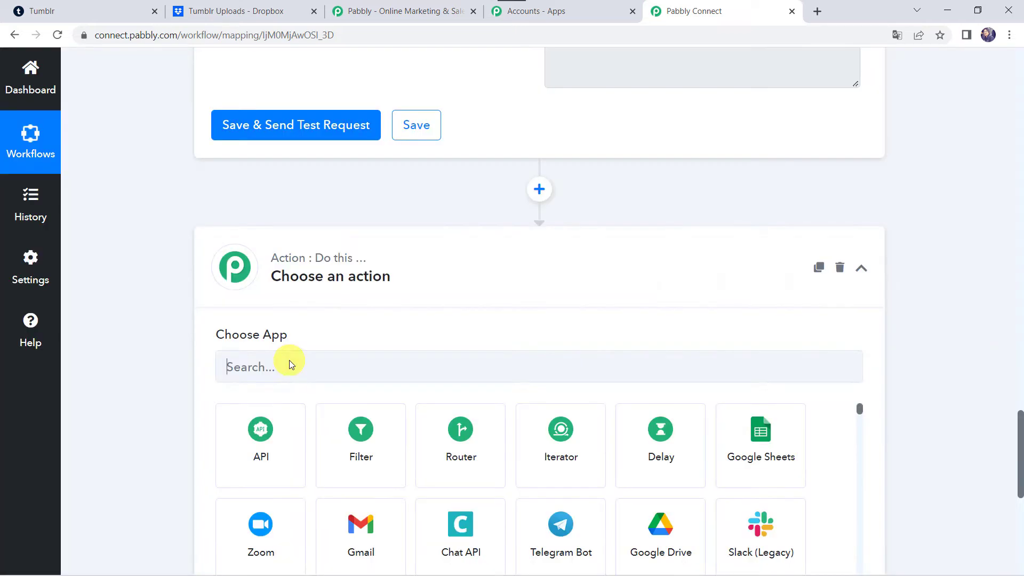
{"action": "scroll", "coordinate": [289, 363], "scroll_direction": "down", "scroll_amount": 2}
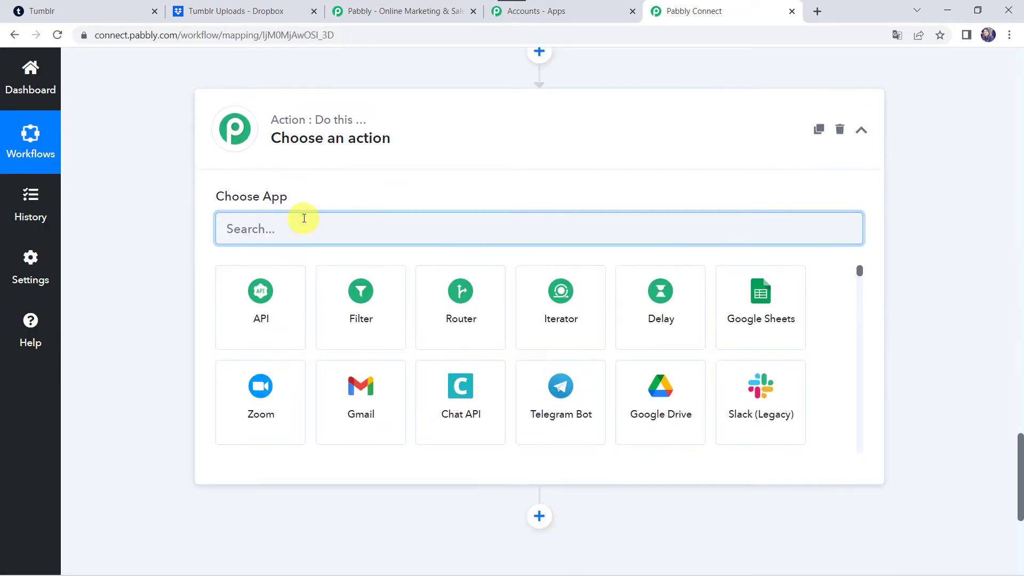
{"action": "left_click", "coordinate": [280, 247]}
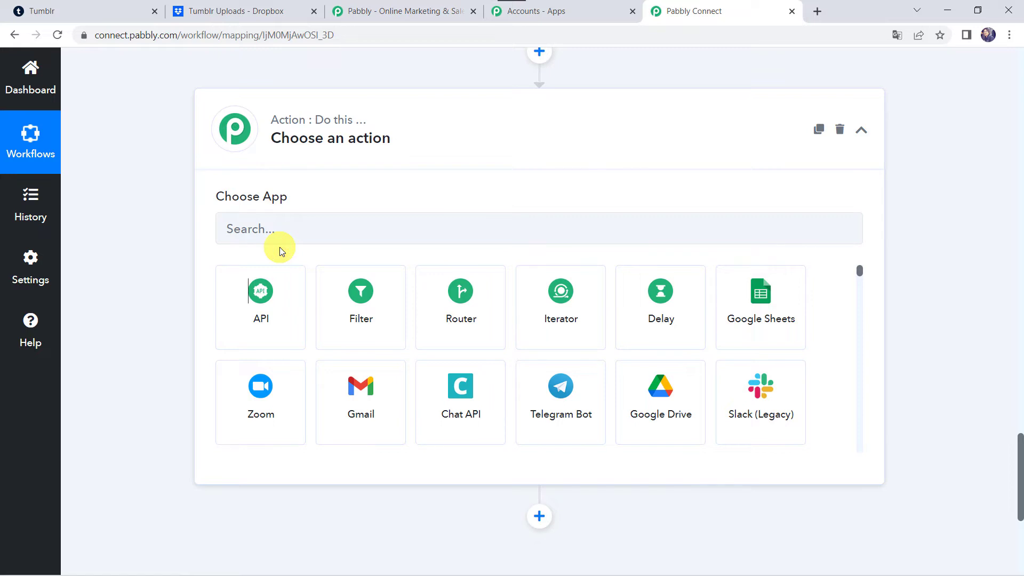
{"action": "type", "text": "Tex"}
{"action": "left_click", "coordinate": [347, 299]}
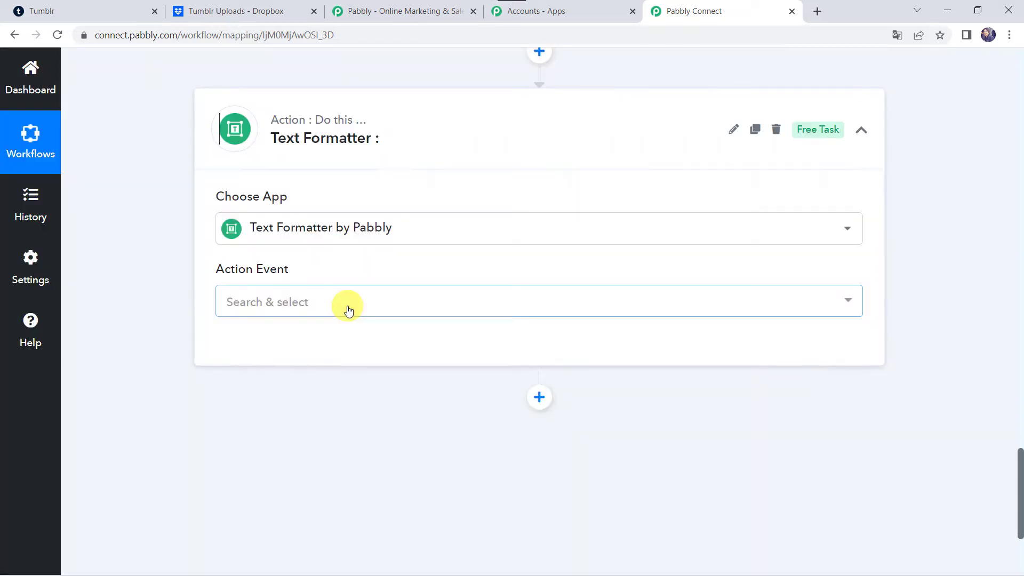
Step: Set the new formatter's action event to Split Text and connect it
{"action": "left_click", "coordinate": [276, 302]}
{"action": "type", "text": "s"}
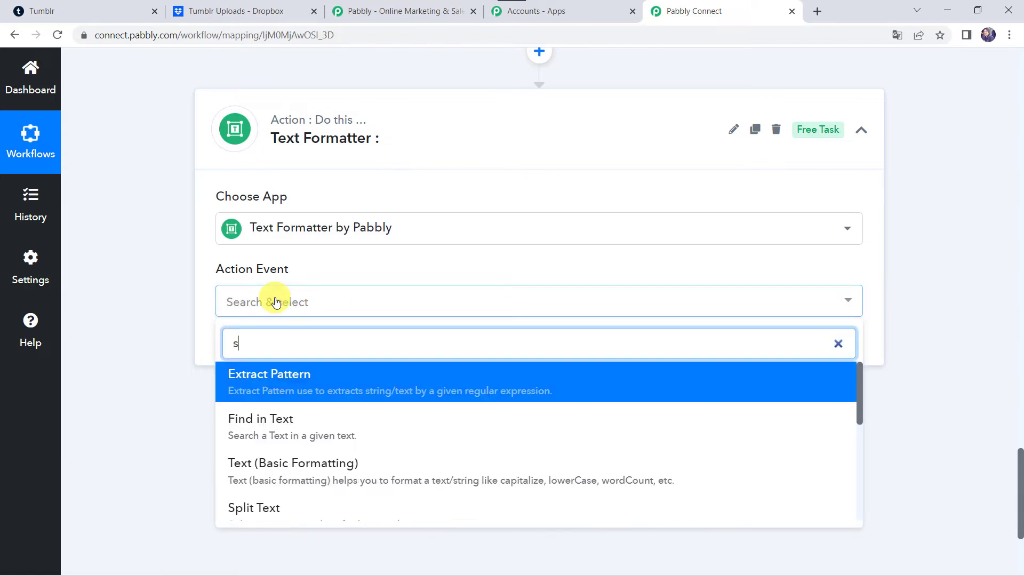
{"action": "type", "text": "plit"}
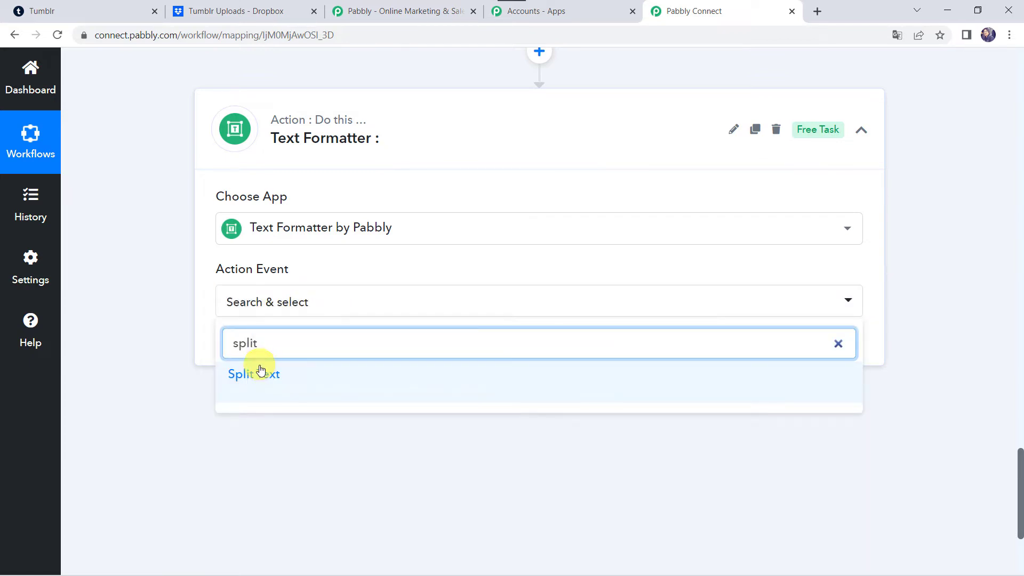
{"action": "left_click", "coordinate": [259, 387]}
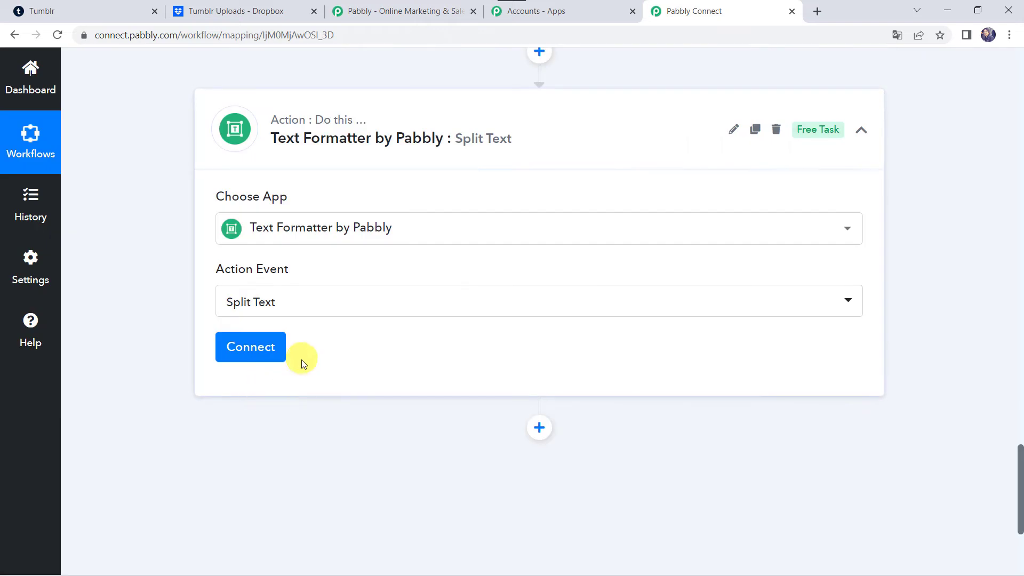
{"action": "left_click", "coordinate": [269, 348]}
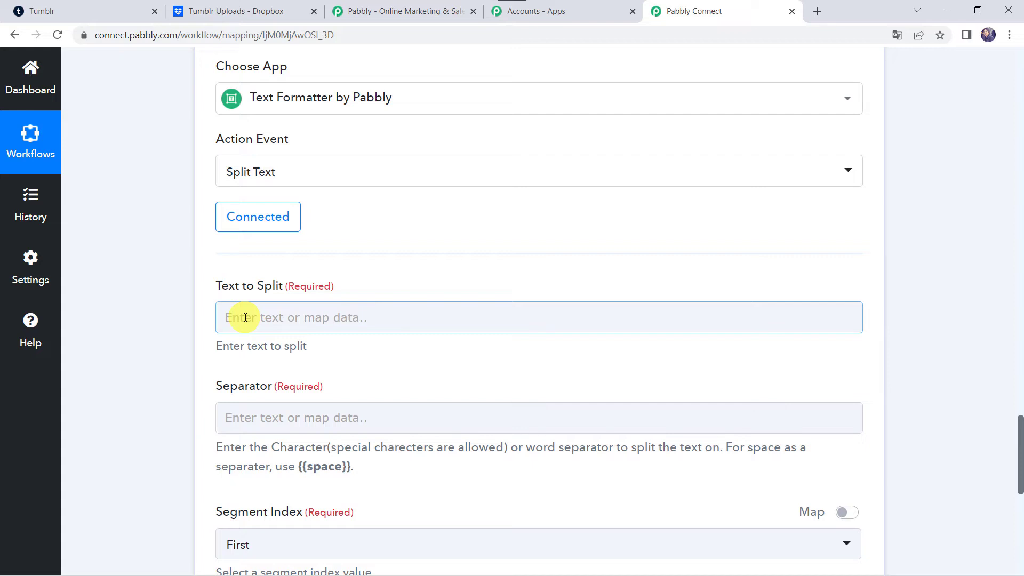
Step: Map the Result 0 image URL from the Extract URL formatter into the Text to Split field
{"action": "scroll", "coordinate": [245, 318], "scroll_direction": "up", "scroll_amount": 8}
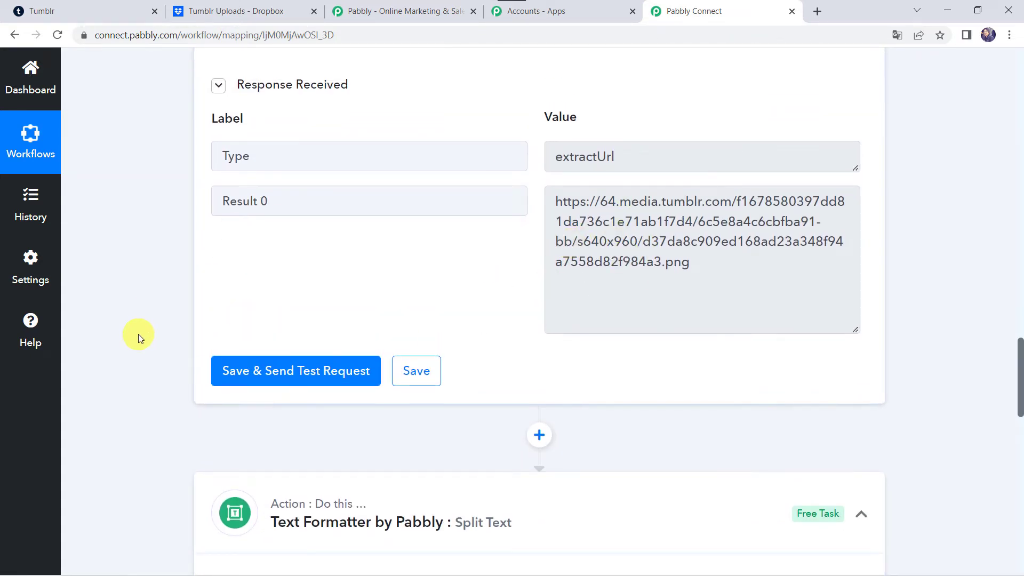
{"action": "scroll", "coordinate": [139, 334], "scroll_direction": "down", "scroll_amount": 10}
{"action": "left_click", "coordinate": [224, 233]}
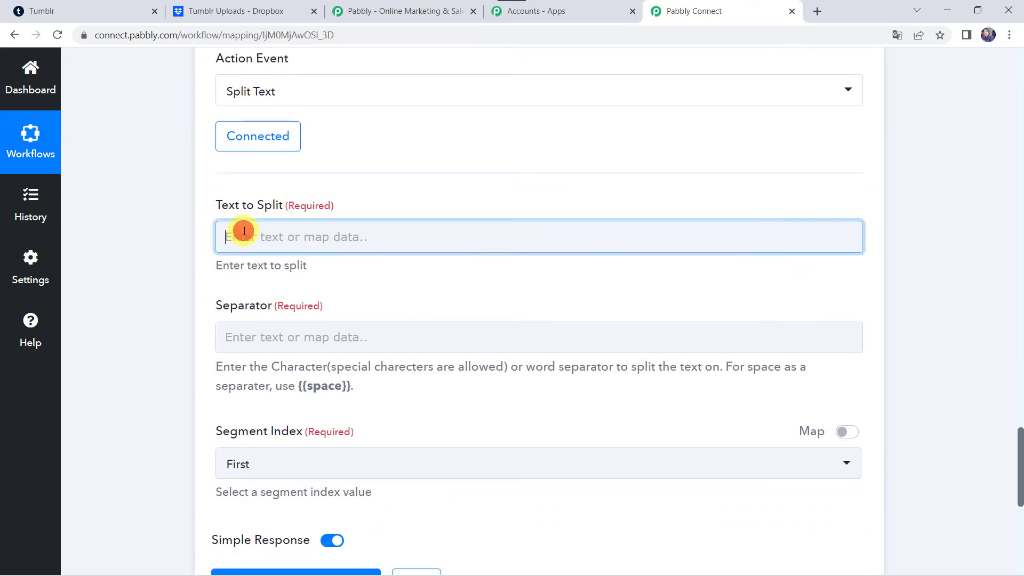
{"action": "left_click", "coordinate": [337, 424]}
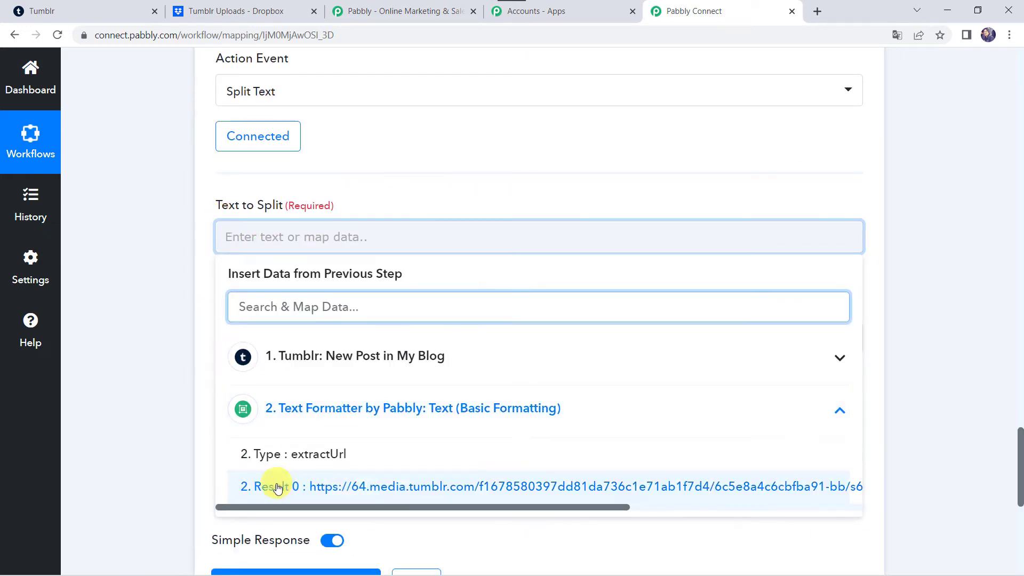
{"action": "left_click", "coordinate": [366, 485]}
{"action": "left_click", "coordinate": [178, 356]}
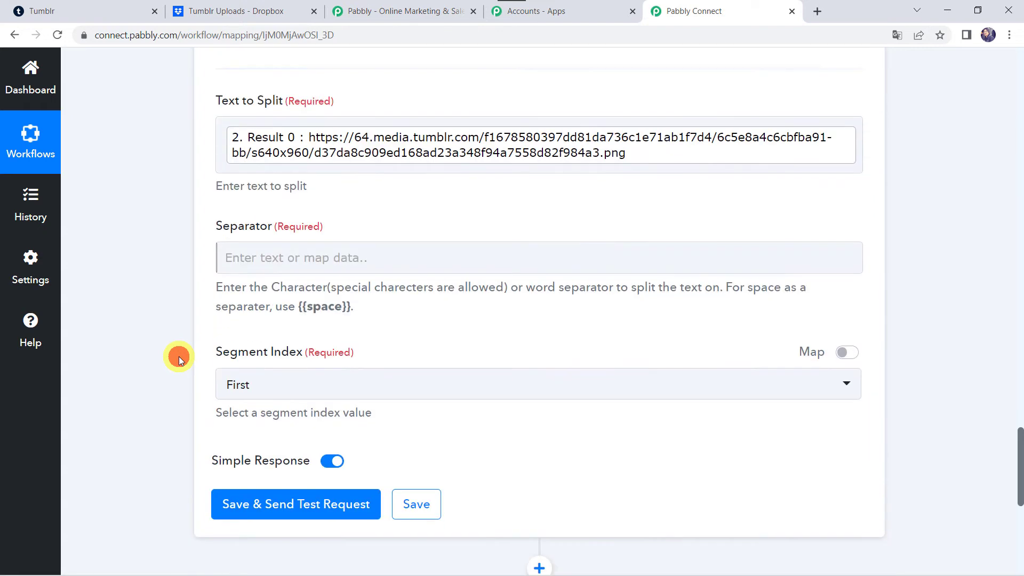
Step: Set the Split Text separator to a period (.)
{"action": "scroll", "coordinate": [178, 355], "scroll_direction": "down", "scroll_amount": 1}
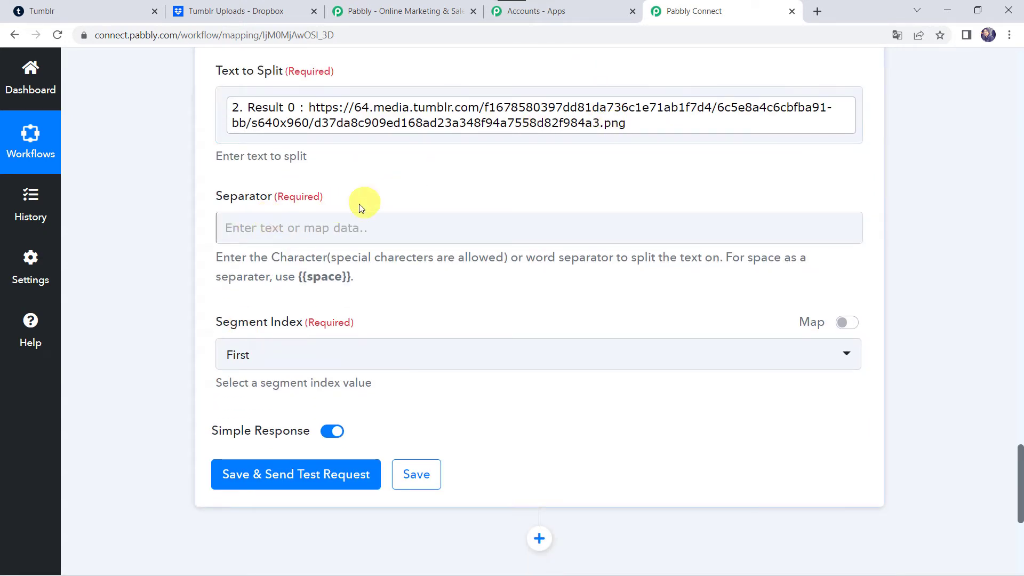
{"action": "left_click", "coordinate": [320, 219]}
{"action": "type", "text": "."}
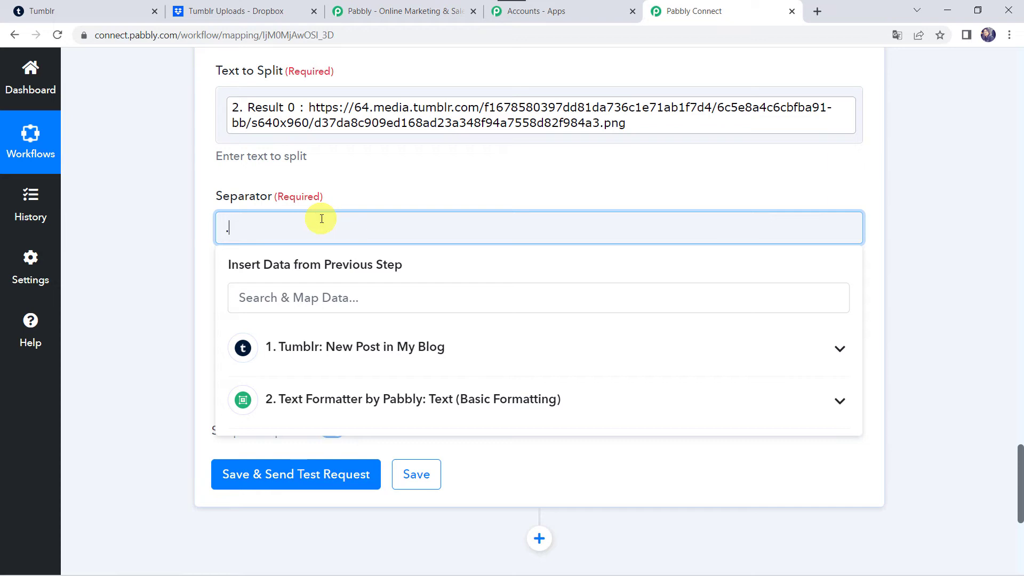
{"action": "left_click", "coordinate": [186, 280]}
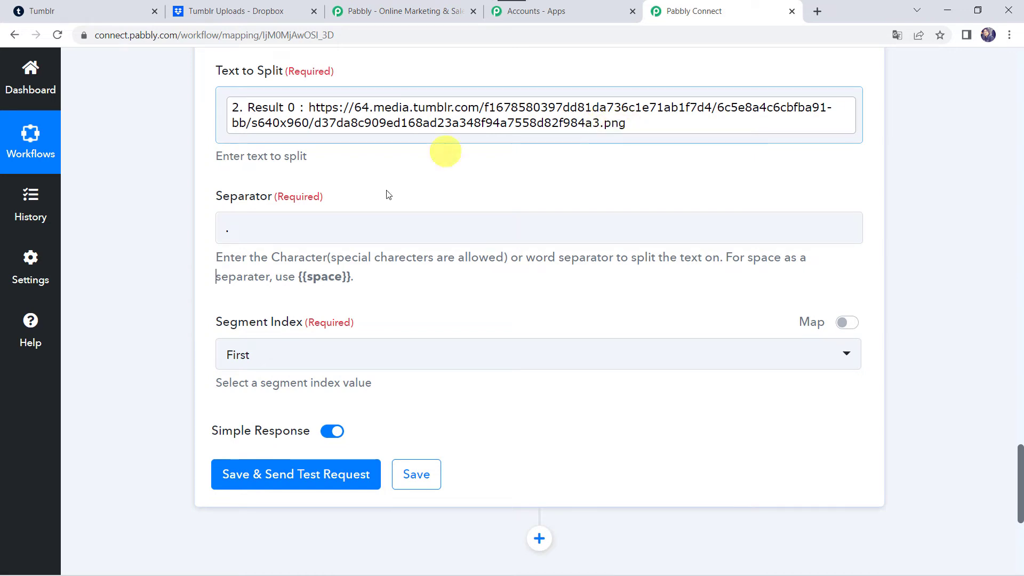
Step: Set the segment index to Last, then save and send the test request for the Split Text step
{"action": "left_click", "coordinate": [255, 358]}
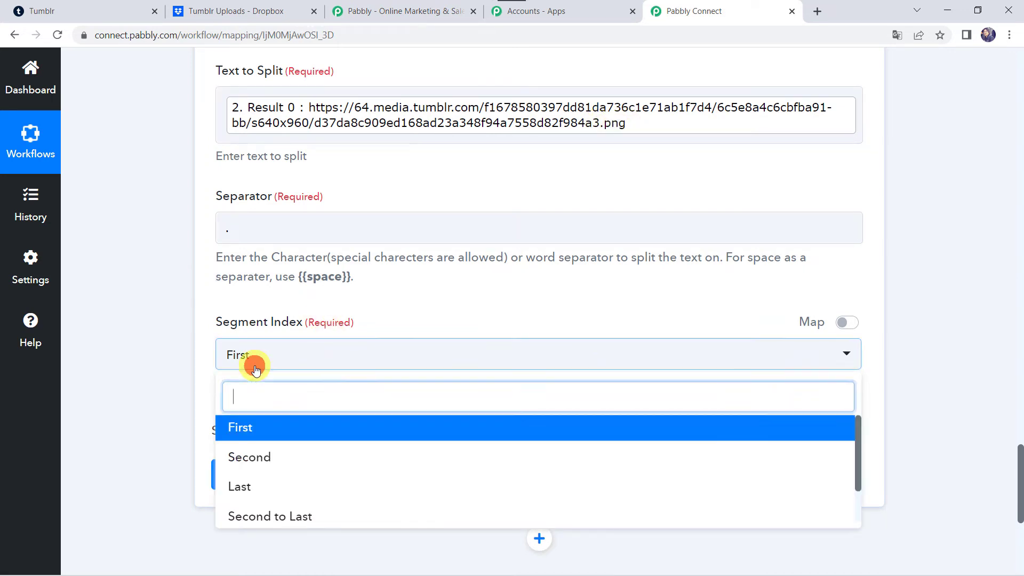
{"action": "left_click", "coordinate": [258, 489]}
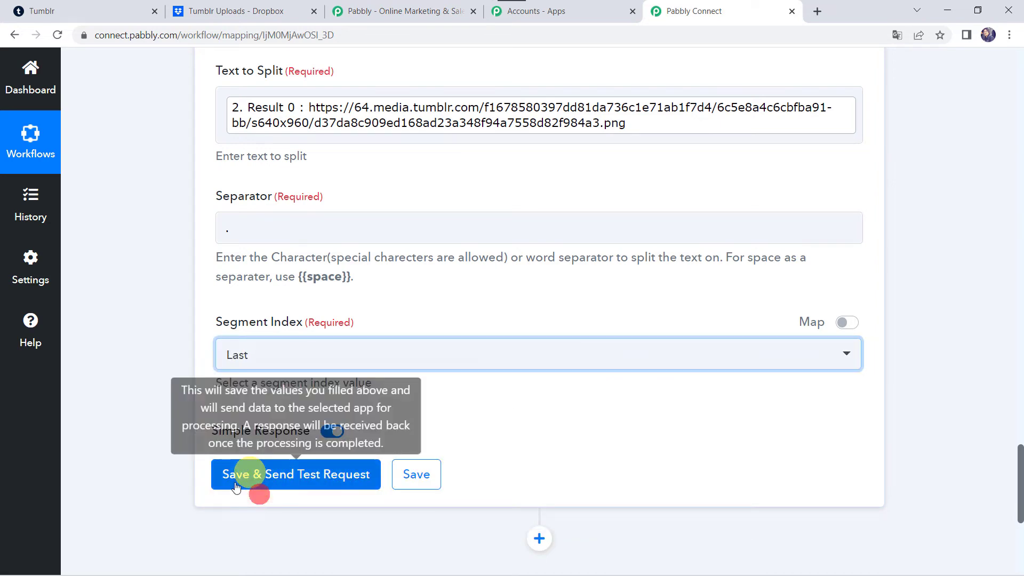
{"action": "left_click", "coordinate": [278, 480]}
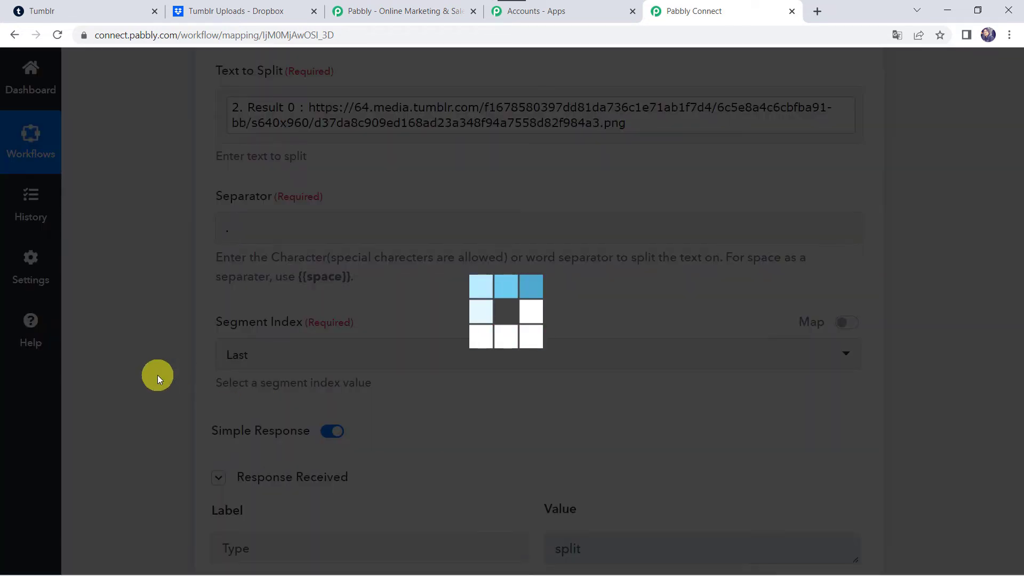
{"action": "scroll", "coordinate": [158, 376], "scroll_direction": "down", "scroll_amount": 4}
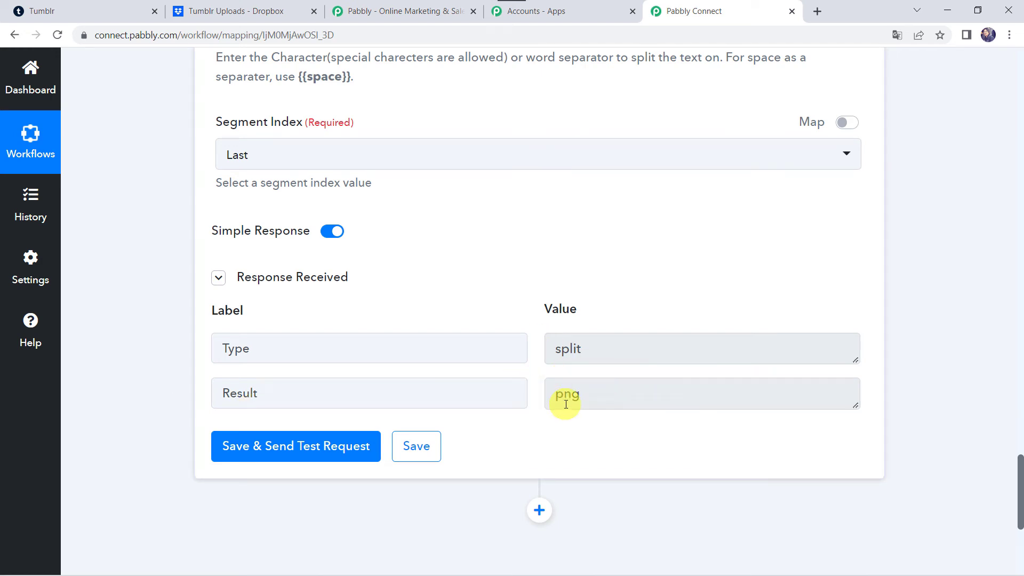
Step: Add an action step after Split Text using Dropbox with the Upload File event
{"action": "scroll", "coordinate": [384, 359], "scroll_direction": "down", "scroll_amount": 5}
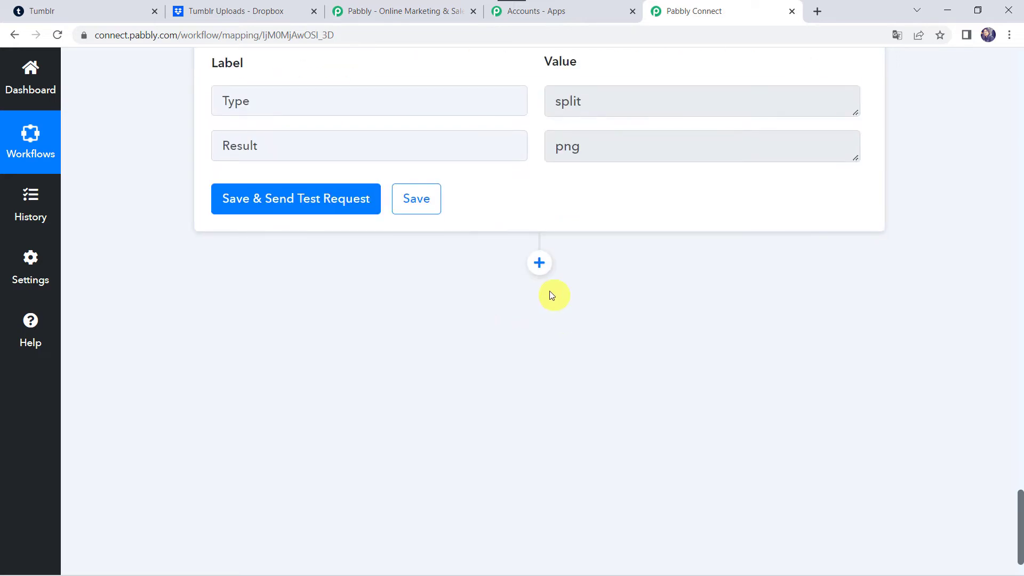
{"action": "left_click", "coordinate": [538, 264]}
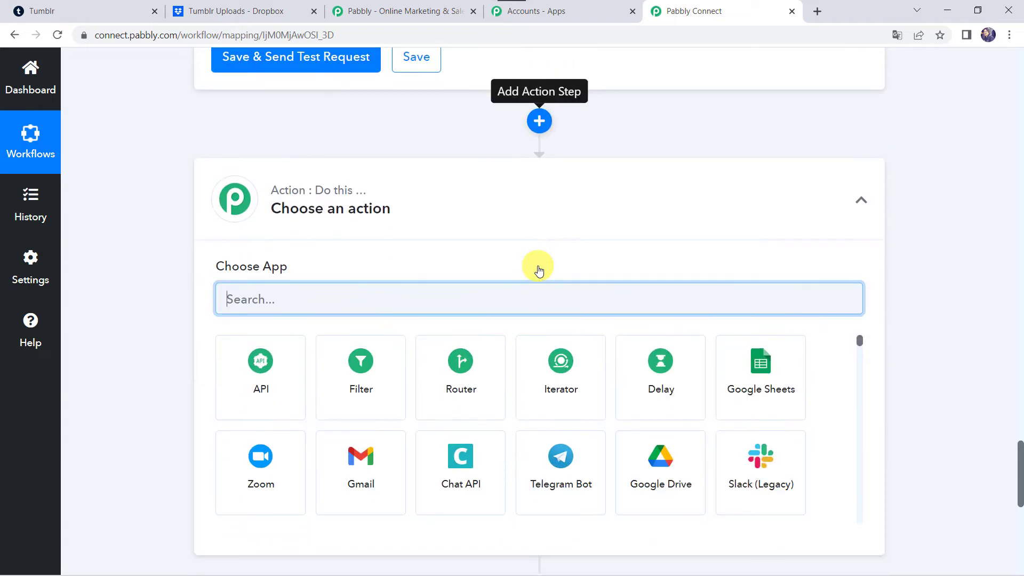
{"action": "type", "text": "Drop"}
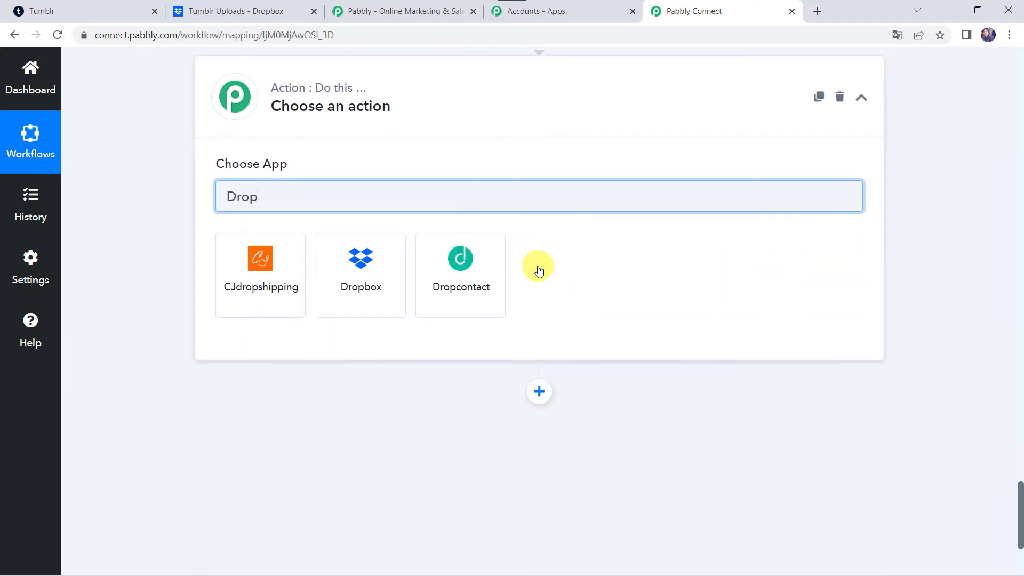
{"action": "left_click", "coordinate": [350, 289]}
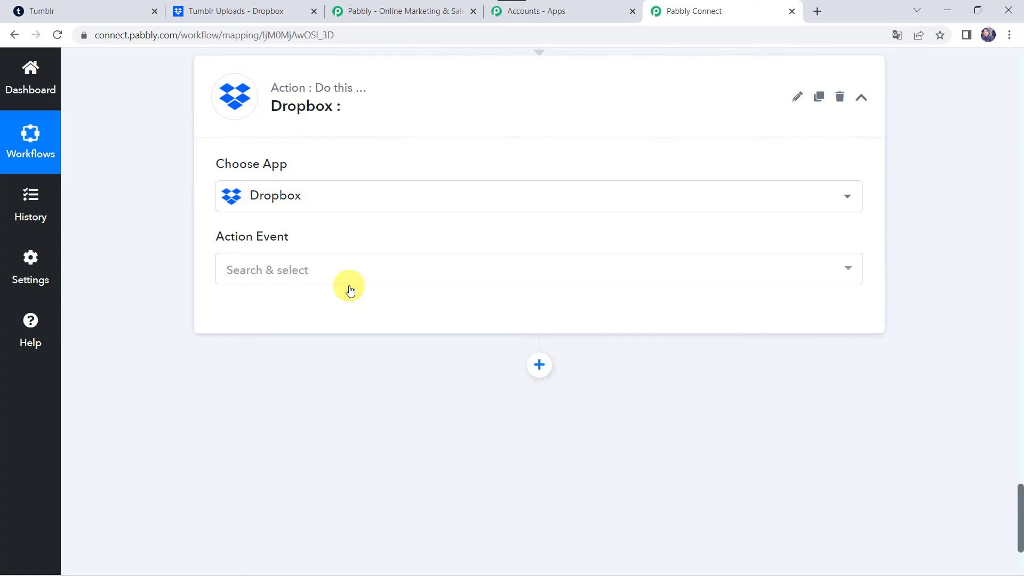
{"action": "left_click", "coordinate": [279, 268]}
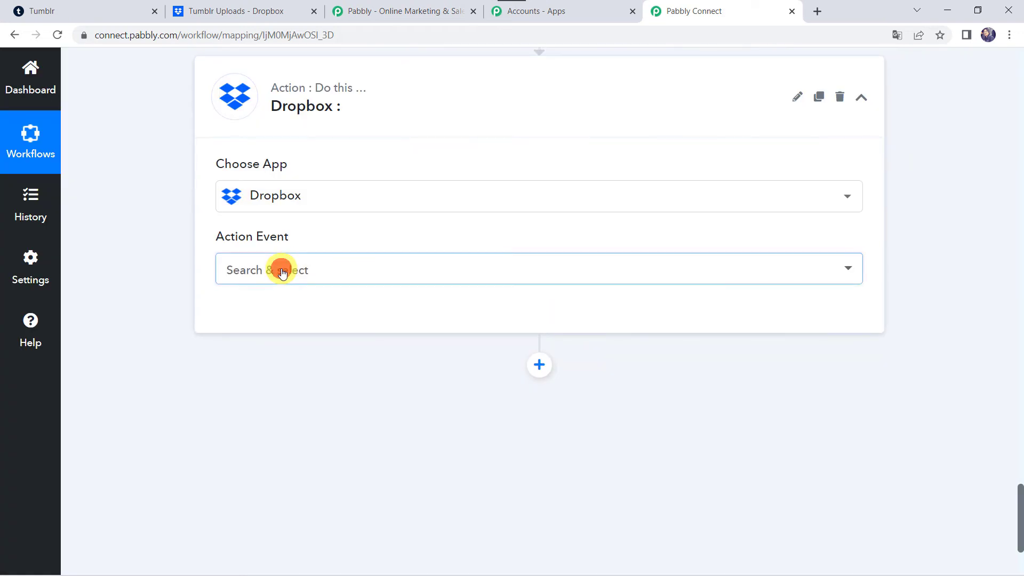
{"action": "left_click", "coordinate": [269, 409]}
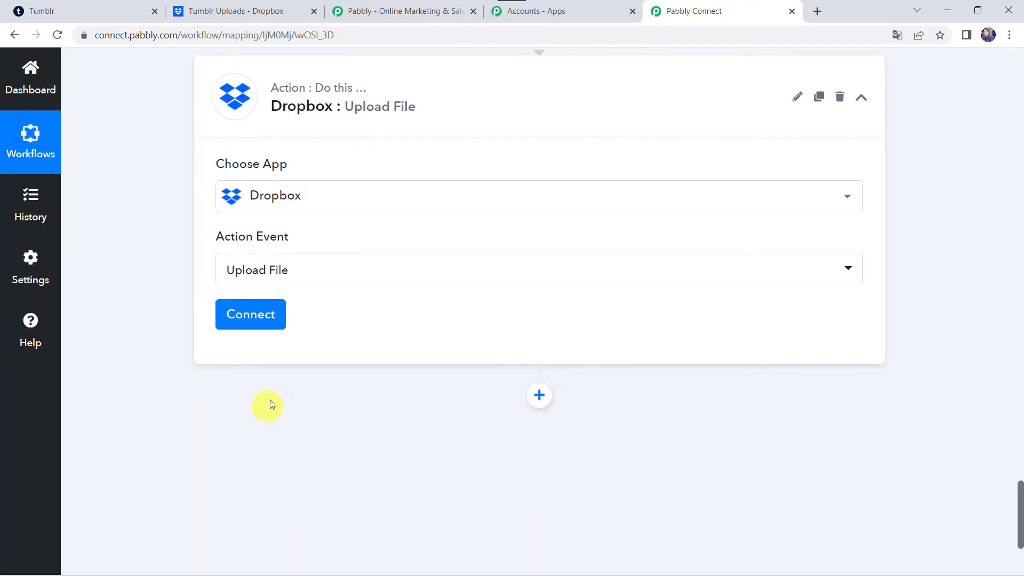
Step: Connect the Dropbox step through a new Dropbox connection and authorize access
{"action": "left_click", "coordinate": [265, 314]}
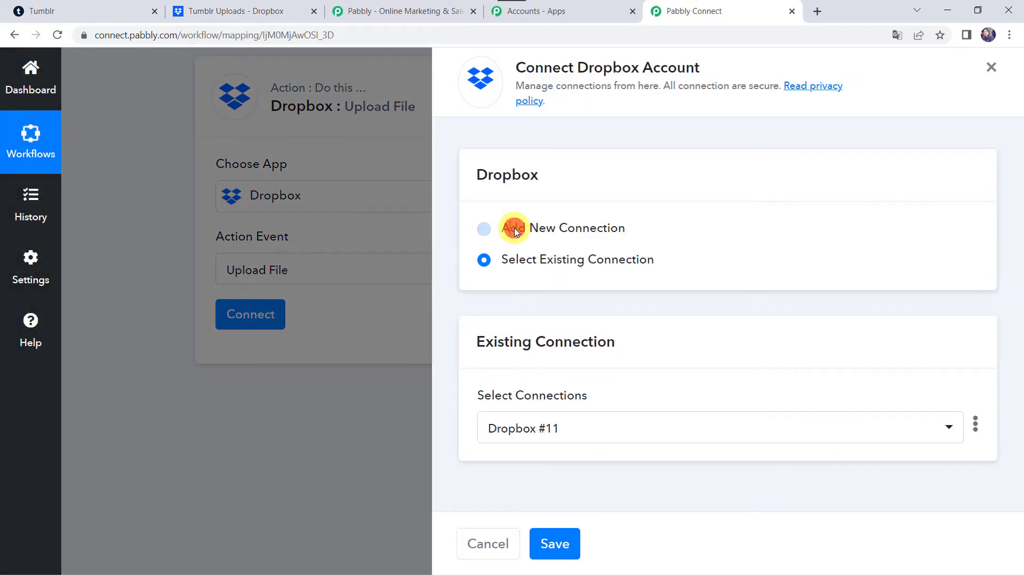
{"action": "left_click", "coordinate": [503, 228]}
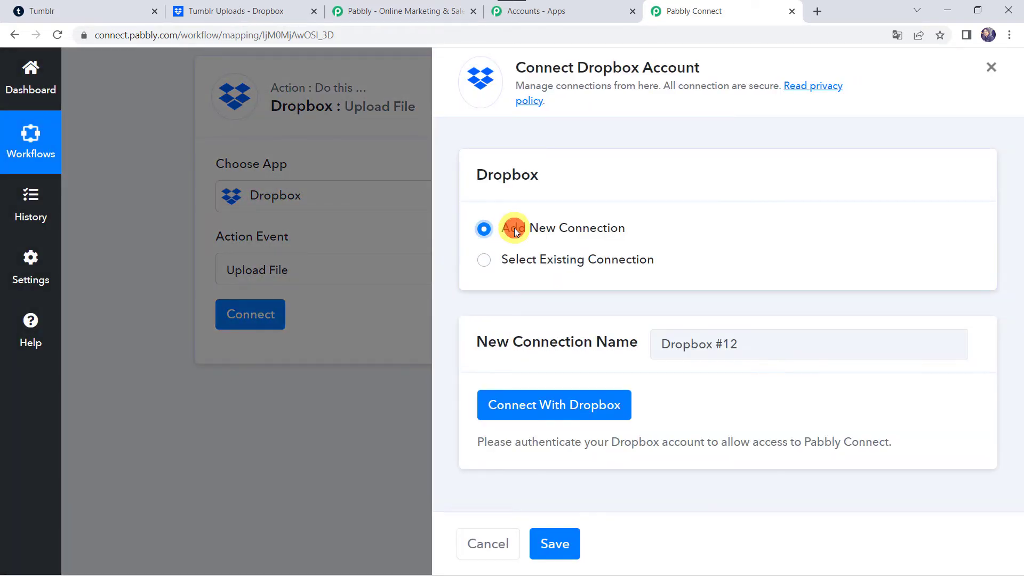
{"action": "left_click", "coordinate": [589, 415]}
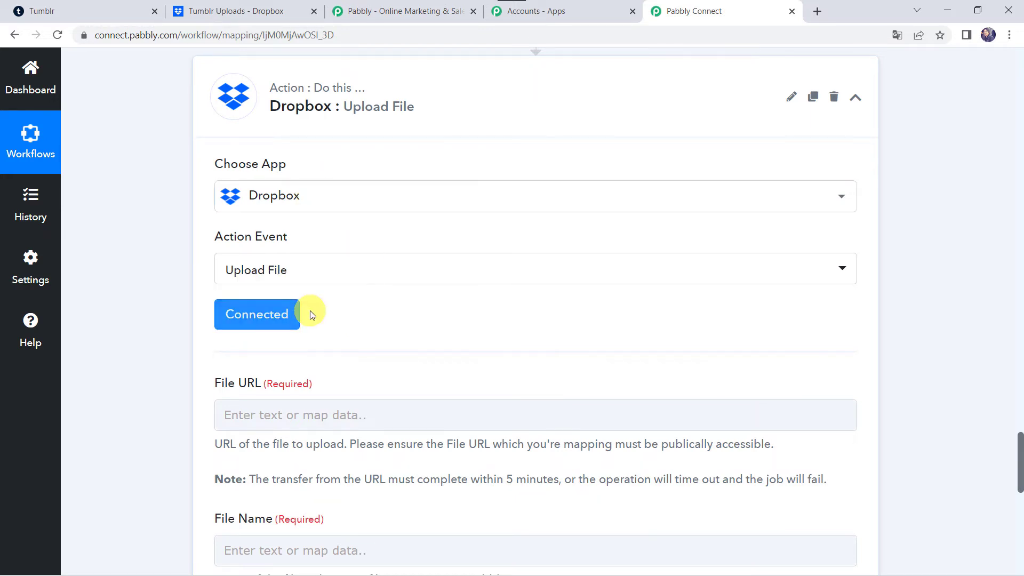
Step: Review the responses of the two Text Formatter steps, then return to the Dropbox File URL field
{"action": "scroll", "coordinate": [191, 410], "scroll_direction": "down", "scroll_amount": 1}
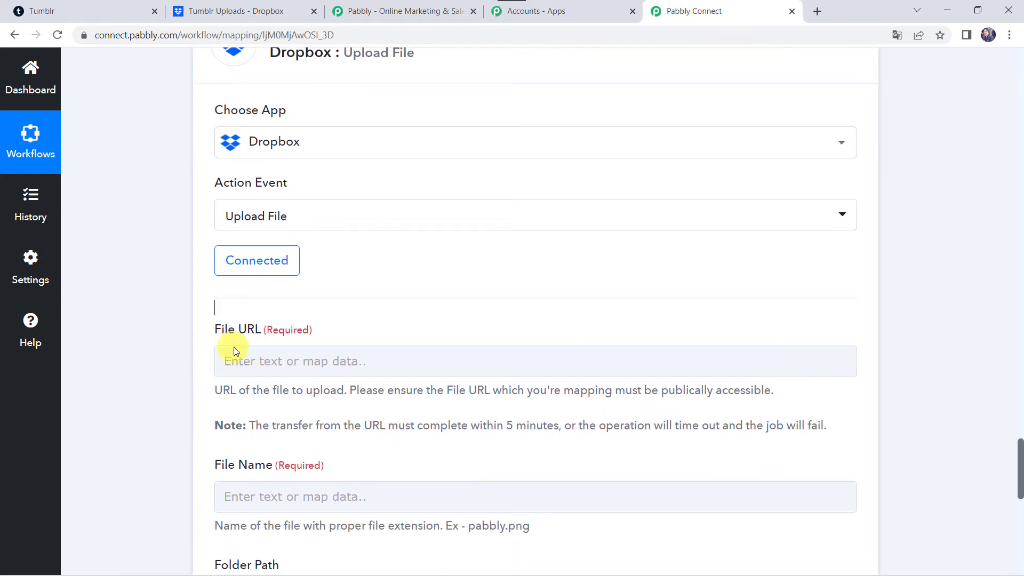
{"action": "scroll", "coordinate": [194, 352], "scroll_direction": "up", "scroll_amount": 15}
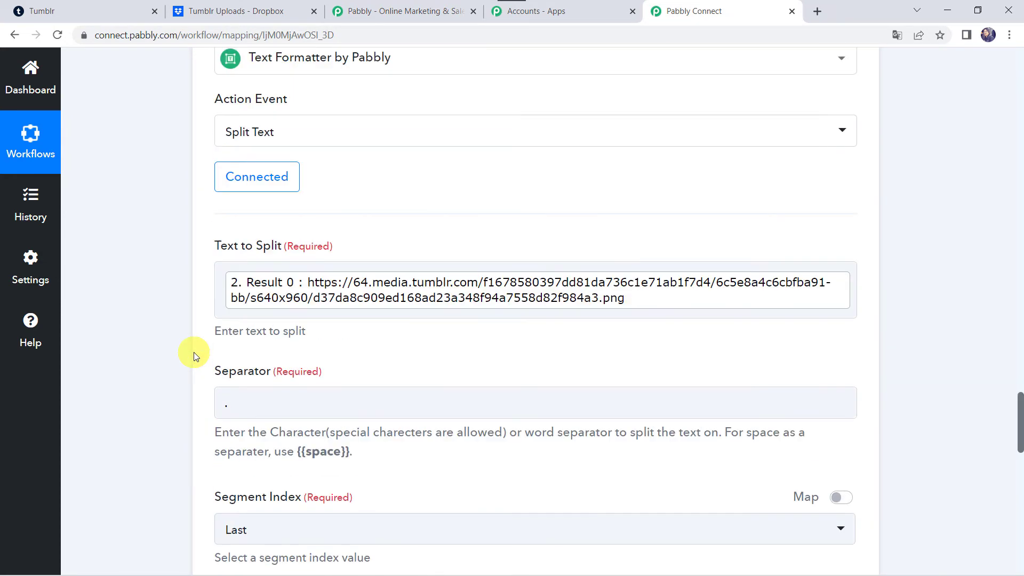
{"action": "scroll", "coordinate": [194, 352], "scroll_direction": "up", "scroll_amount": 10}
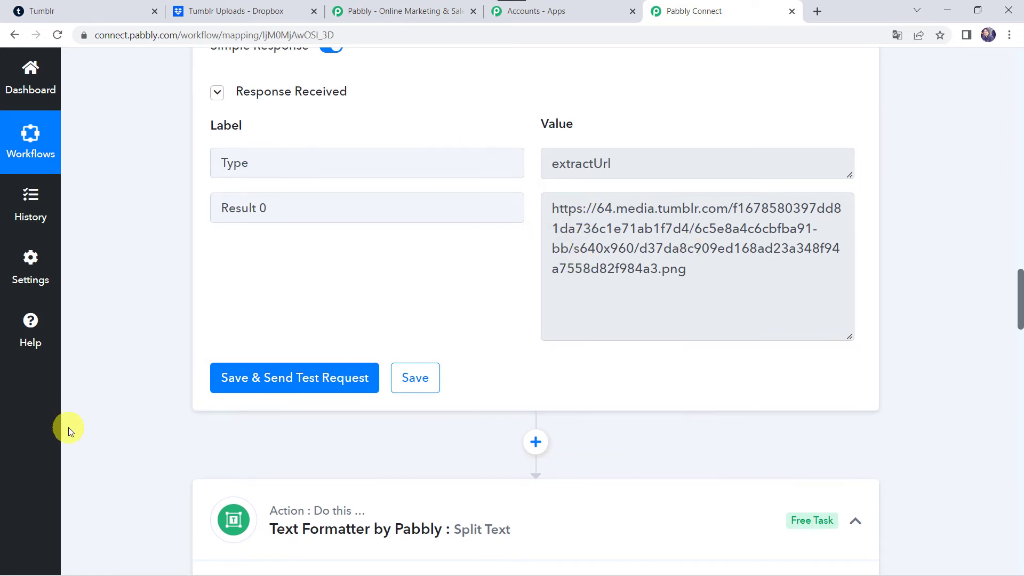
{"action": "scroll", "coordinate": [68, 427], "scroll_direction": "down", "scroll_amount": 7}
{"action": "scroll", "coordinate": [68, 427], "scroll_direction": "down", "scroll_amount": 17}
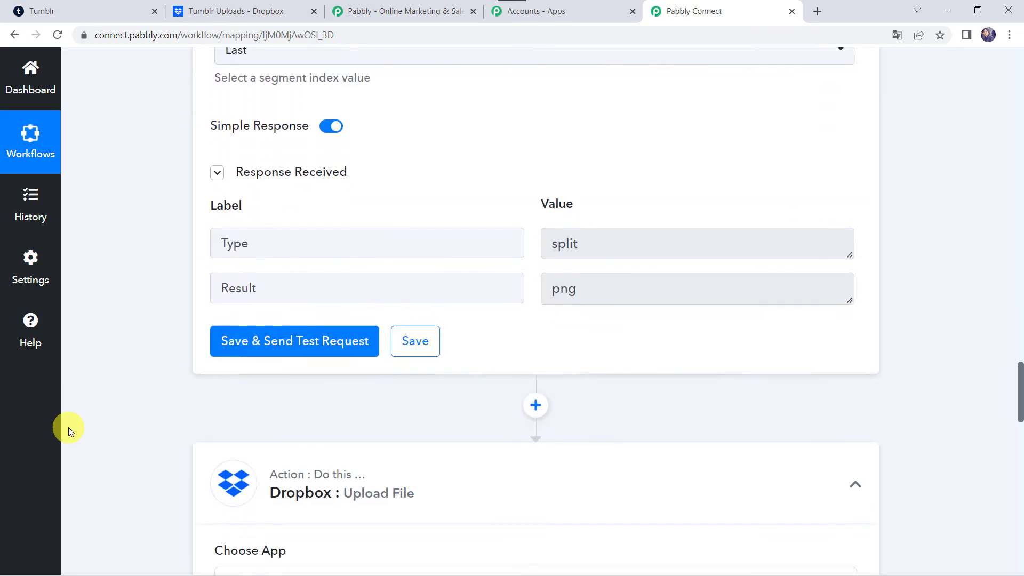
{"action": "scroll", "coordinate": [69, 427], "scroll_direction": "down", "scroll_amount": 5}
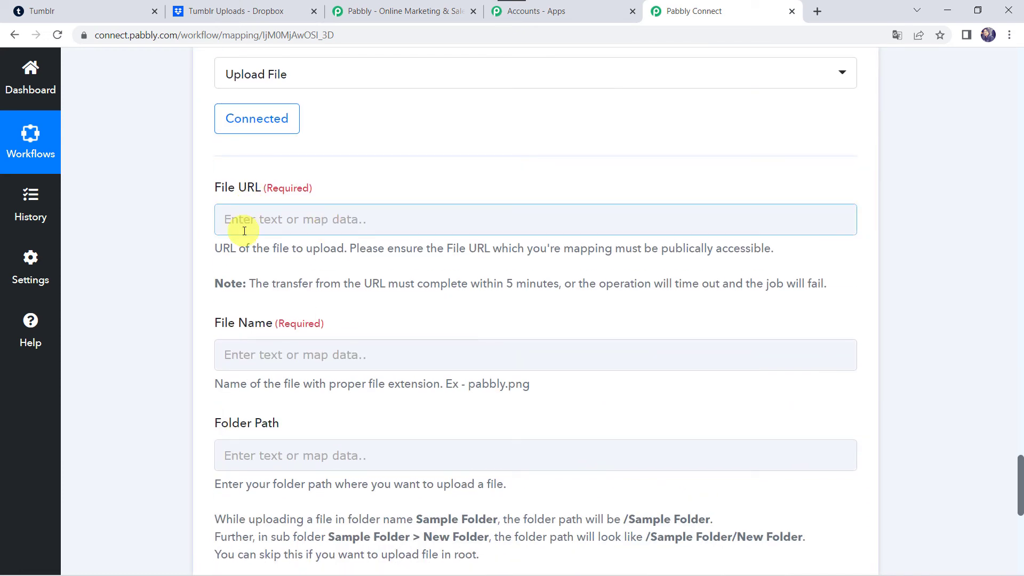
Step: Map the Dropbox step's File URL to Result 0 from the Text (Basic Formatting) step
{"action": "left_click", "coordinate": [244, 231]}
{"action": "left_click", "coordinate": [278, 392]}
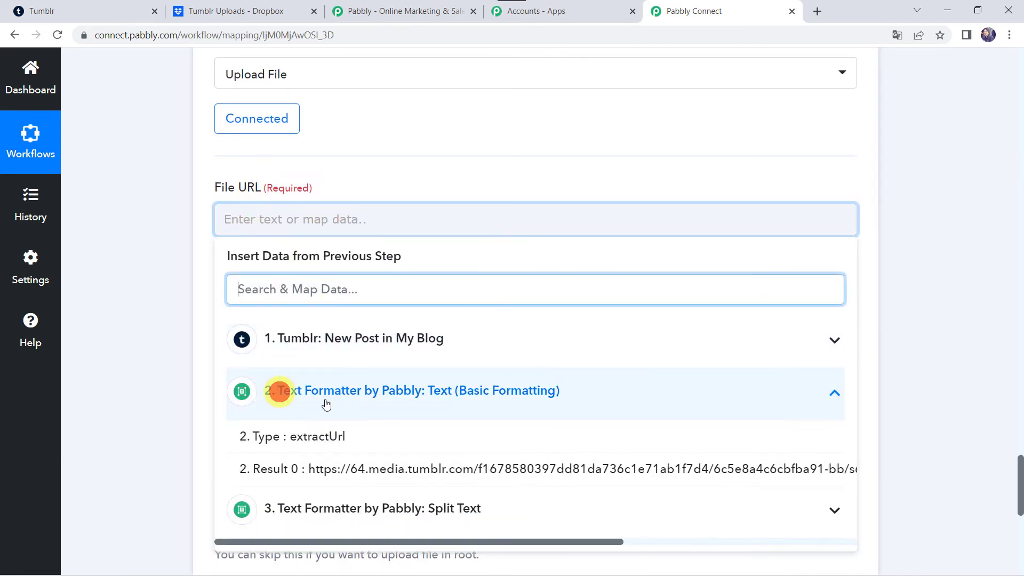
{"action": "left_click", "coordinate": [371, 472]}
{"action": "left_click", "coordinate": [171, 375]}
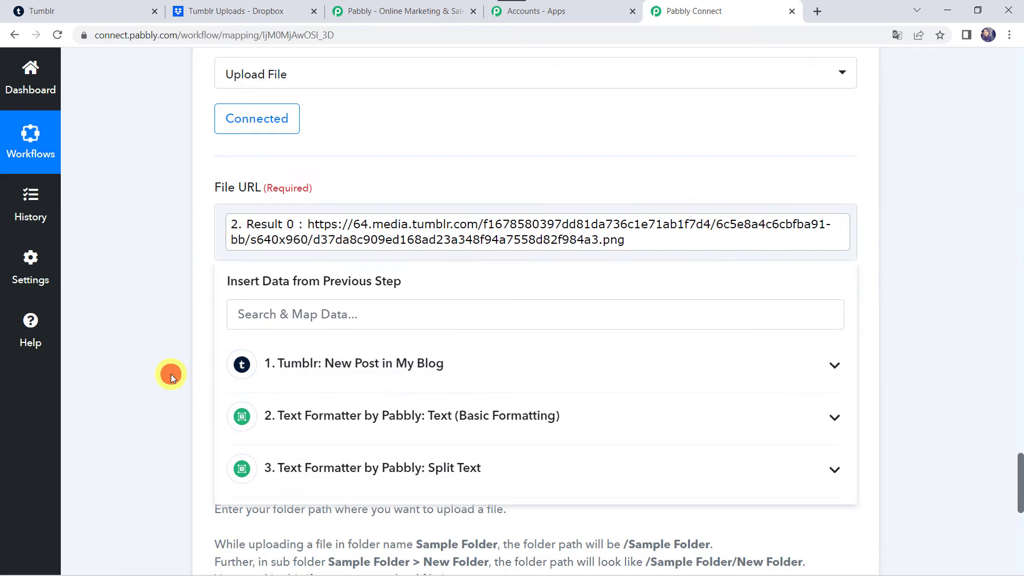
Step: Build the File Name from the Tumblr post's Summary, a period, and the Result of the Split Text step
{"action": "scroll", "coordinate": [165, 320], "scroll_direction": "down", "scroll_amount": 2}
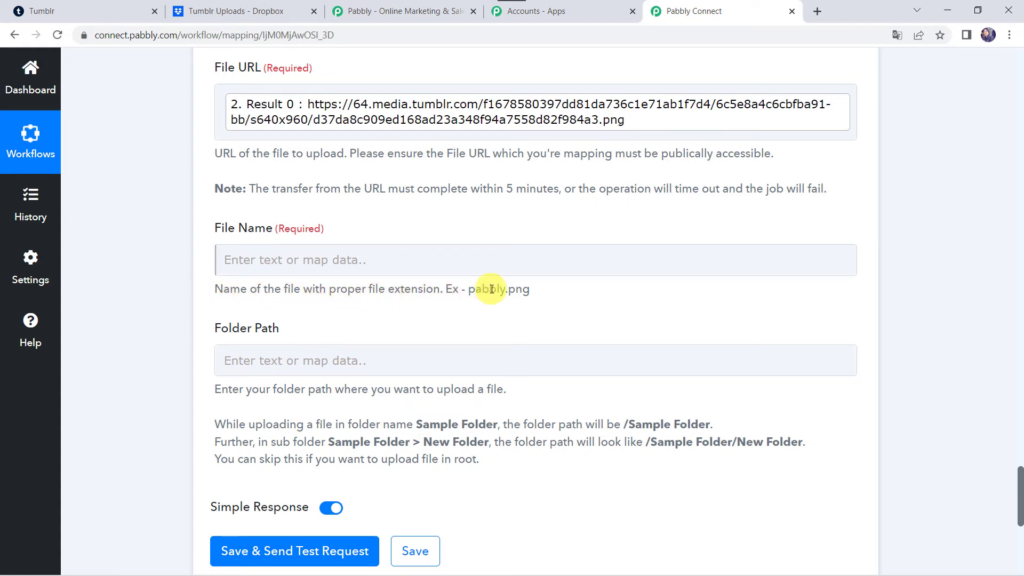
{"action": "left_click", "coordinate": [287, 261]}
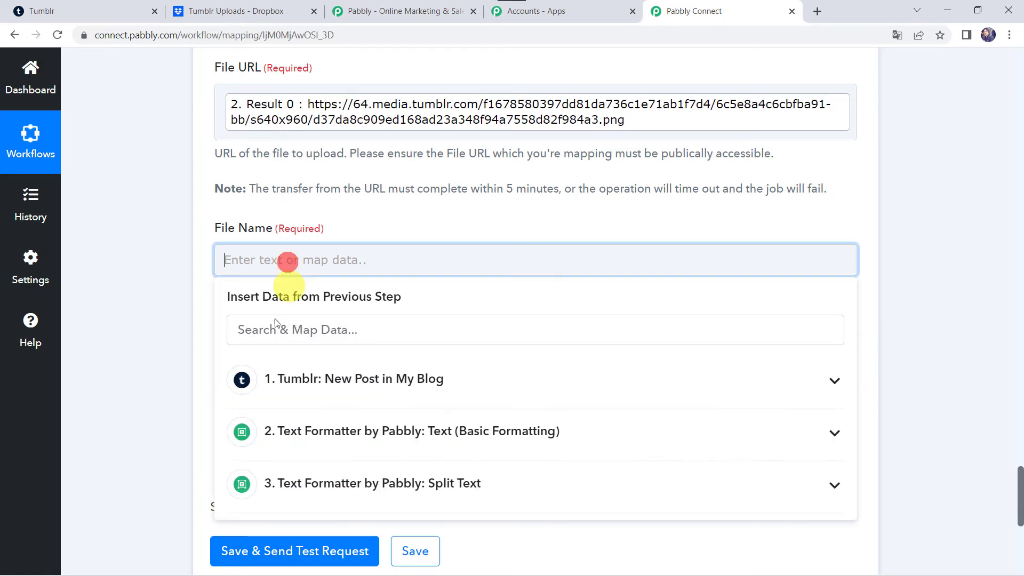
{"action": "left_click", "coordinate": [312, 392]}
{"action": "type", "text": "S"}
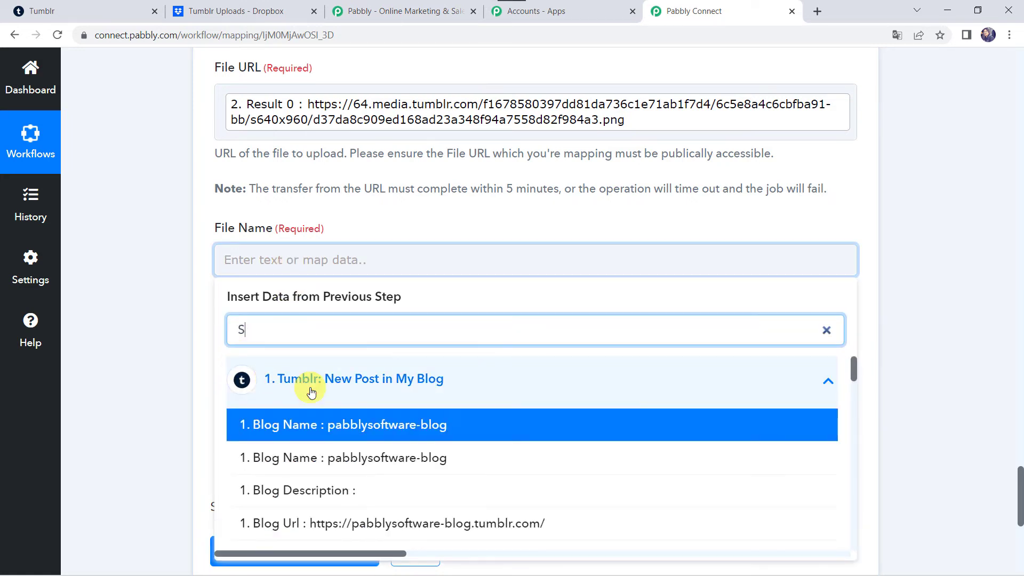
{"action": "type", "text": "um"}
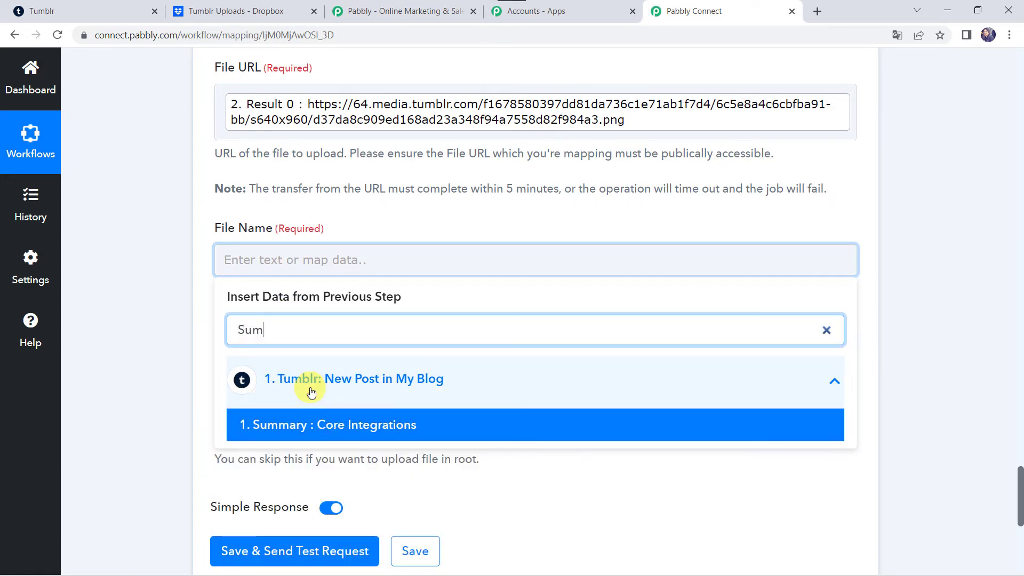
{"action": "left_click", "coordinate": [336, 427]}
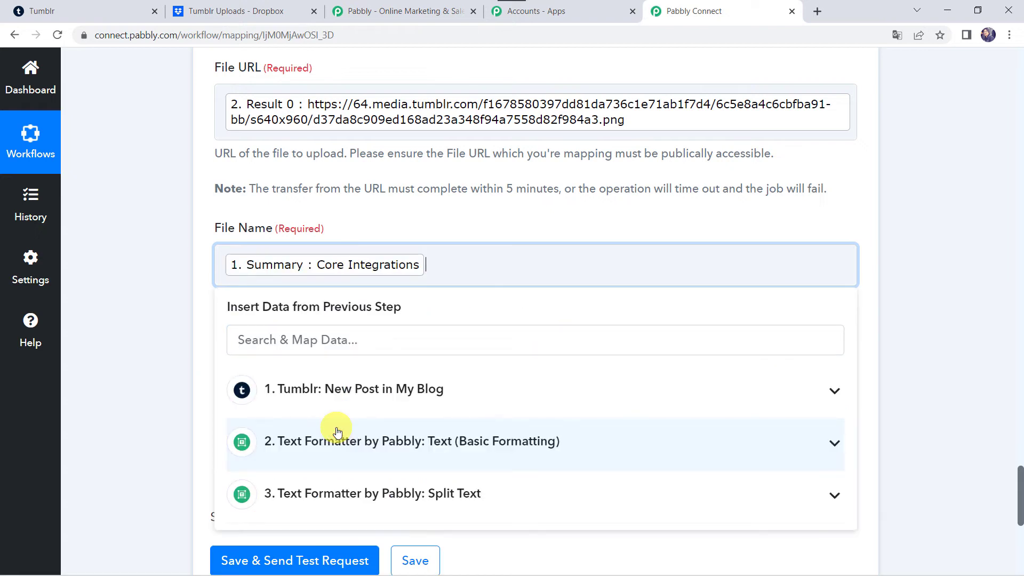
{"action": "left_click", "coordinate": [321, 488]}
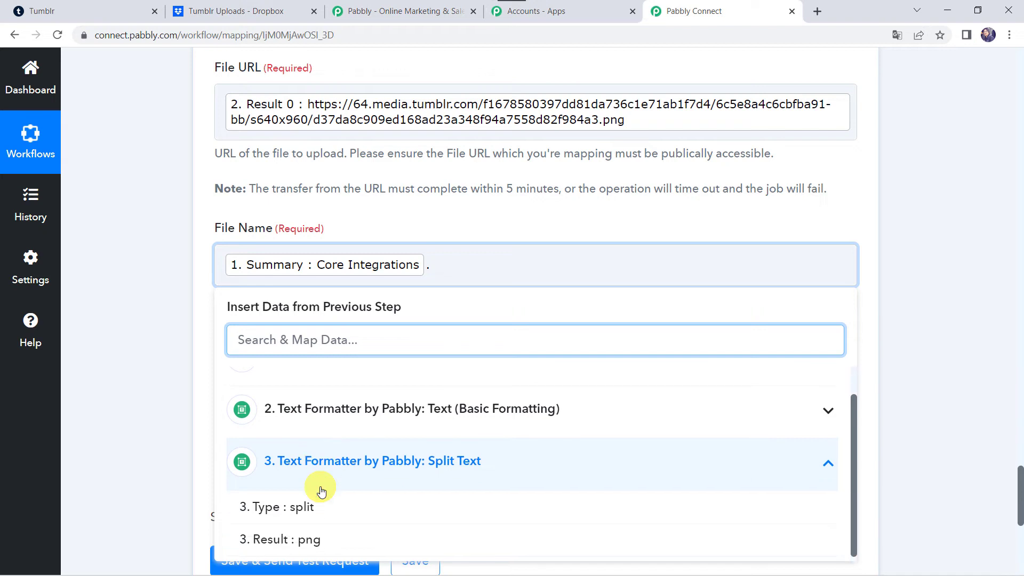
{"action": "left_click", "coordinate": [309, 540]}
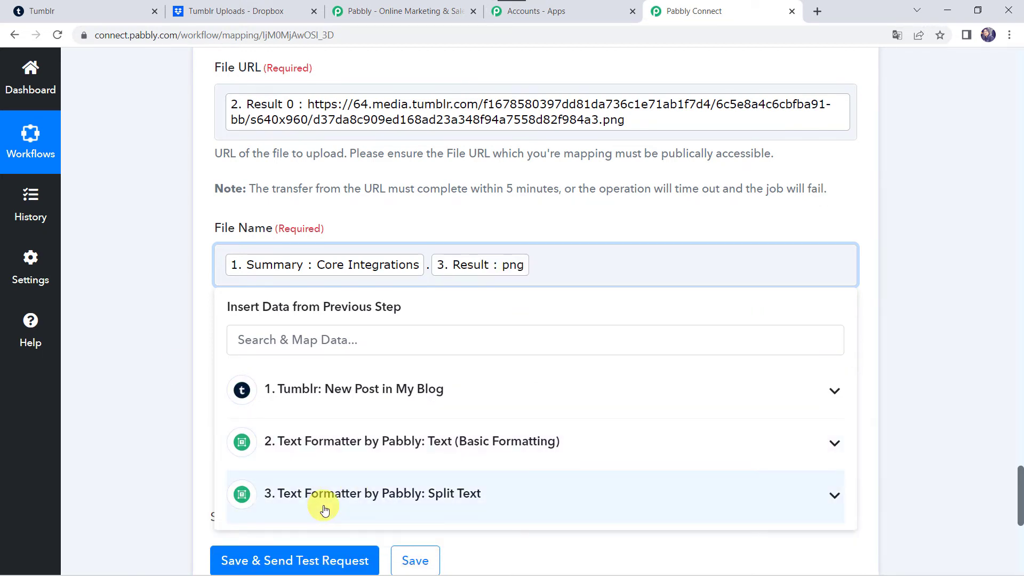
{"action": "left_click", "coordinate": [124, 378]}
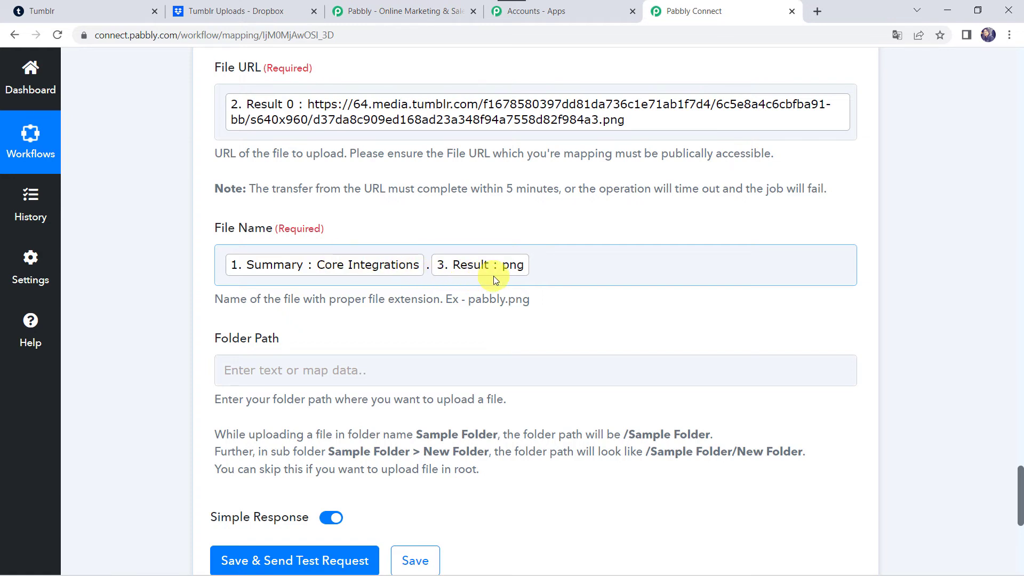
{"action": "left_click", "coordinate": [170, 367]}
Step: Look up the target folder's path in Dropbox, then set the Folder Path in Pabbly Connect to /Tumblr Uploads
{"action": "scroll", "coordinate": [170, 367], "scroll_direction": "down", "scroll_amount": 2}
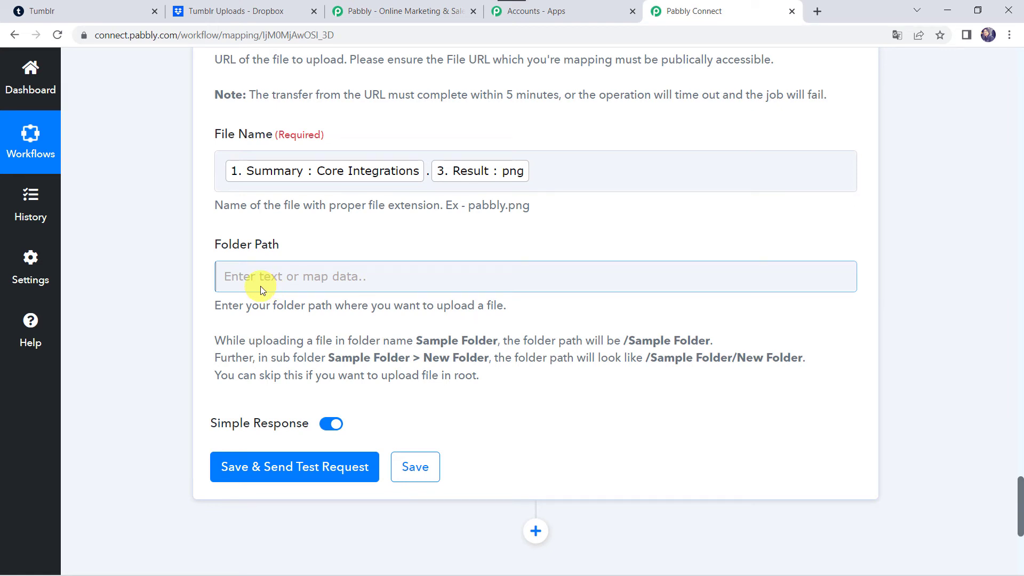
{"action": "left_click", "coordinate": [251, 11]}
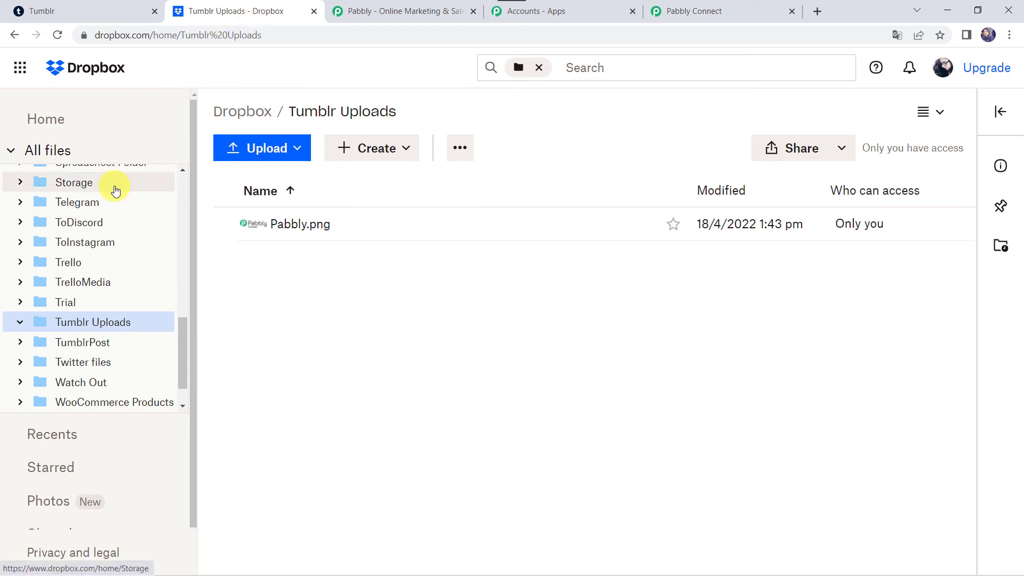
{"action": "scroll", "coordinate": [114, 184], "scroll_direction": "up", "scroll_amount": 10}
{"action": "scroll", "coordinate": [115, 190], "scroll_direction": "down", "scroll_amount": 10}
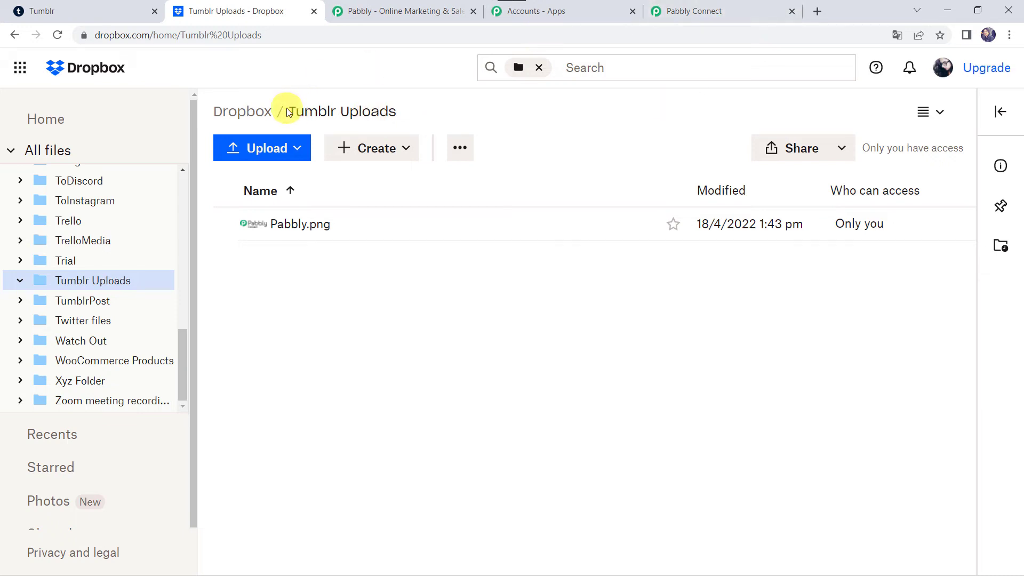
{"action": "left_click_drag", "start_coordinate": [280, 110], "coordinate": [414, 108]}
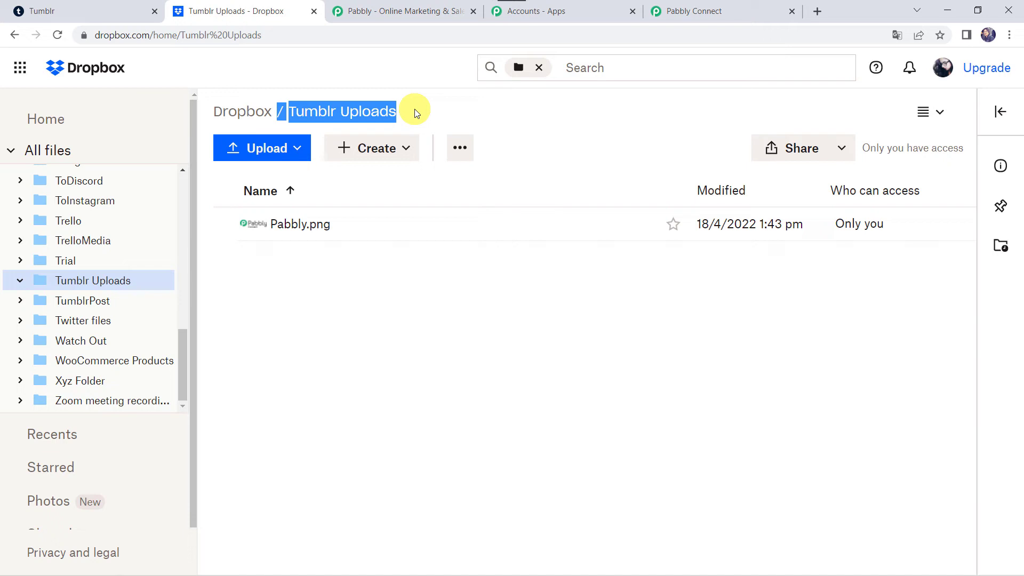
{"action": "left_click", "coordinate": [745, 6]}
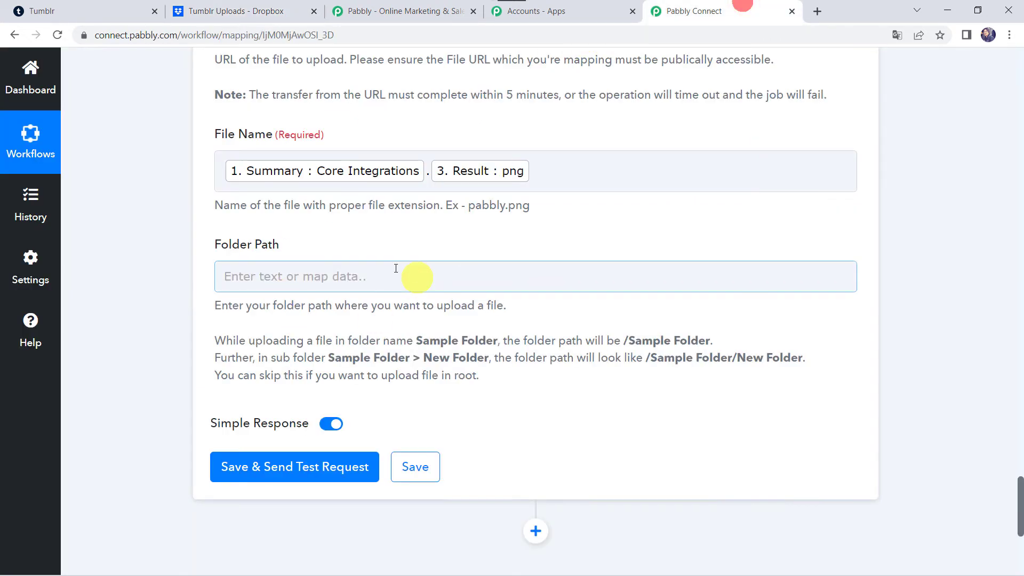
{"action": "left_click", "coordinate": [329, 281]}
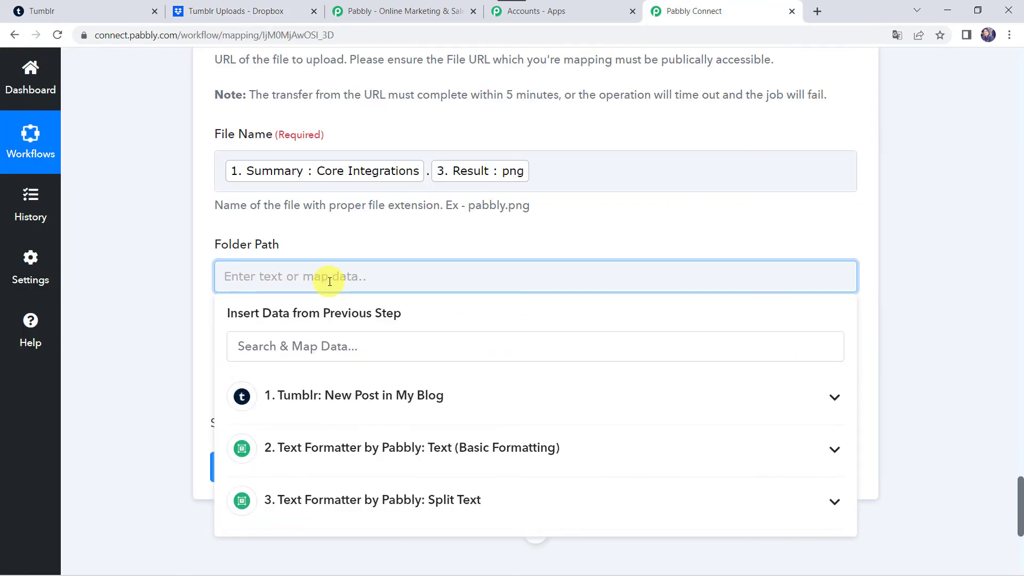
{"action": "type", "text": "/Tumblr Uploads"}
{"action": "left_click", "coordinate": [114, 305]}
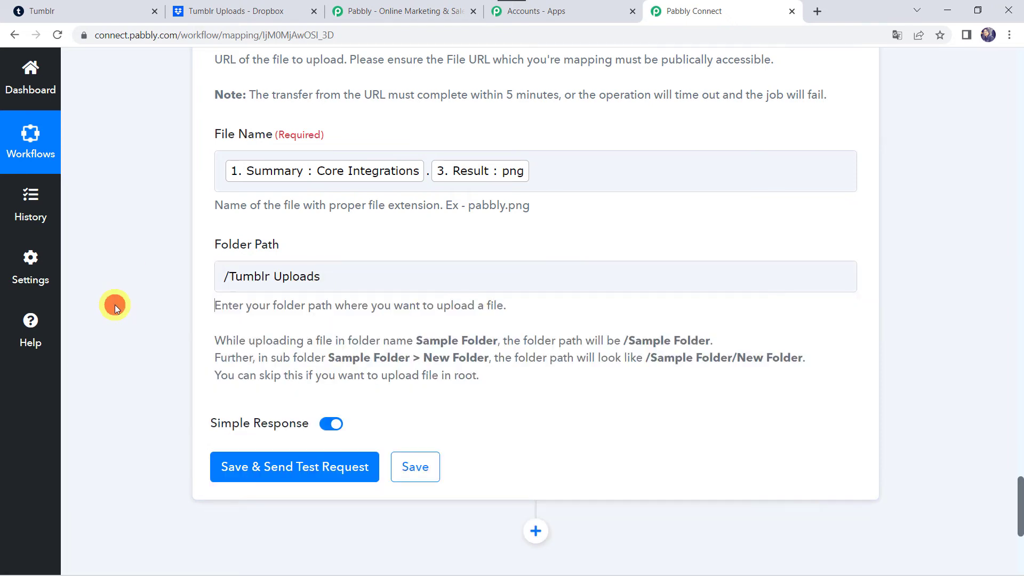
Step: Save and send the Dropbox step's test request, then open Core Integrations.png in the Tumblr Uploads folder in Dropbox
{"action": "left_click", "coordinate": [272, 465]}
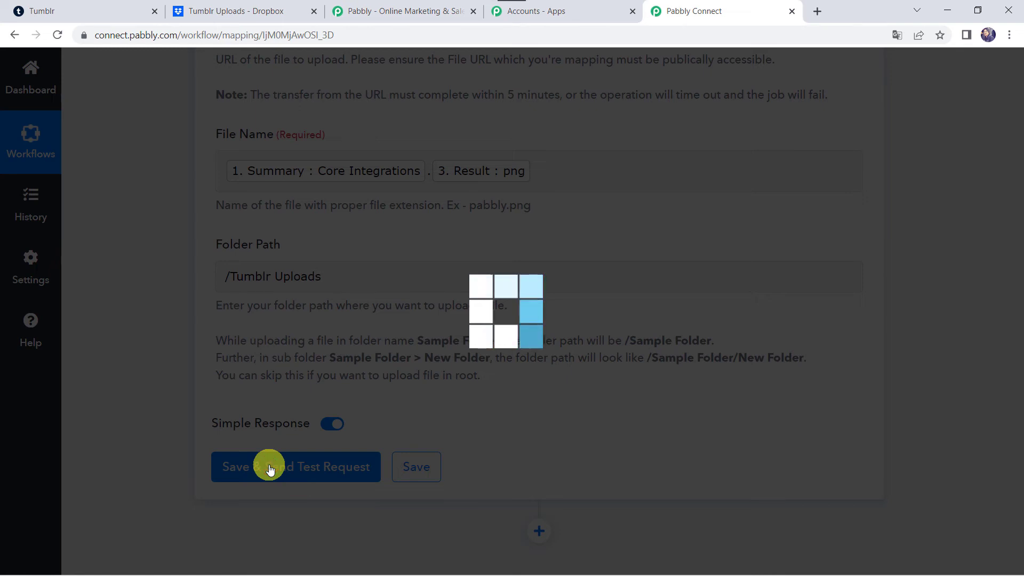
{"action": "scroll", "coordinate": [152, 344], "scroll_direction": "down", "scroll_amount": 5}
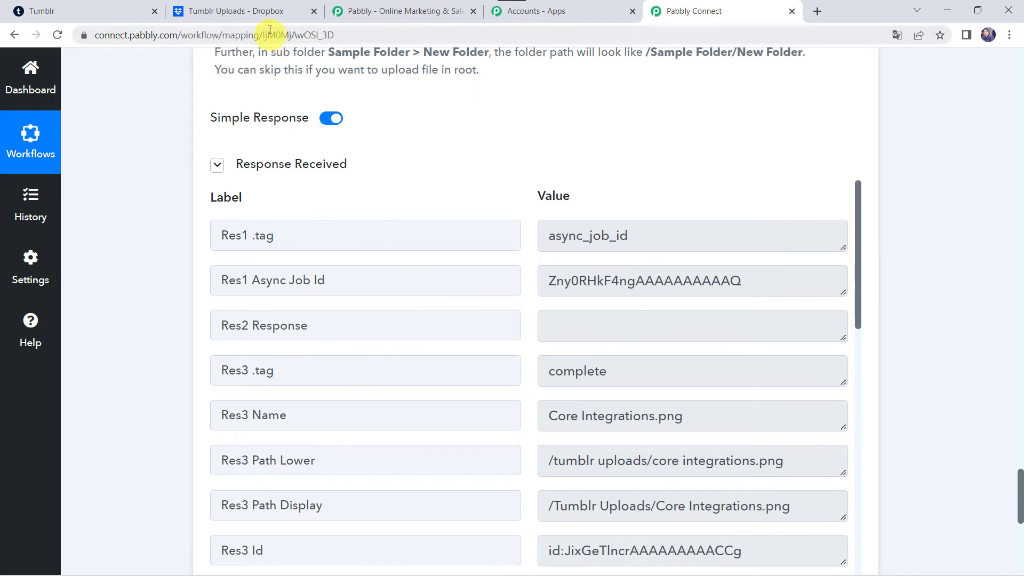
{"action": "left_click", "coordinate": [274, 11]}
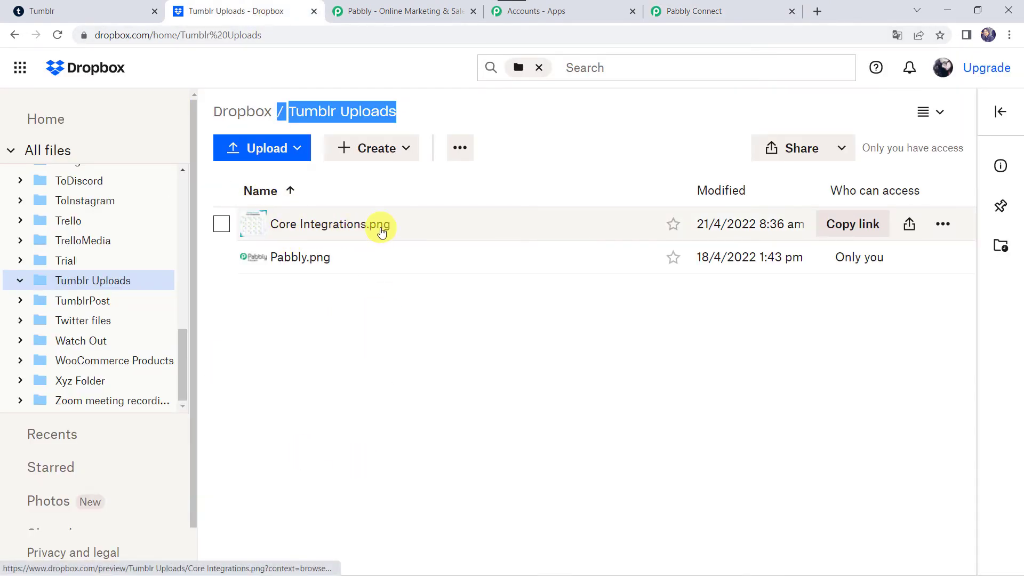
{"action": "left_click", "coordinate": [366, 328]}
{"action": "left_click", "coordinate": [321, 223]}
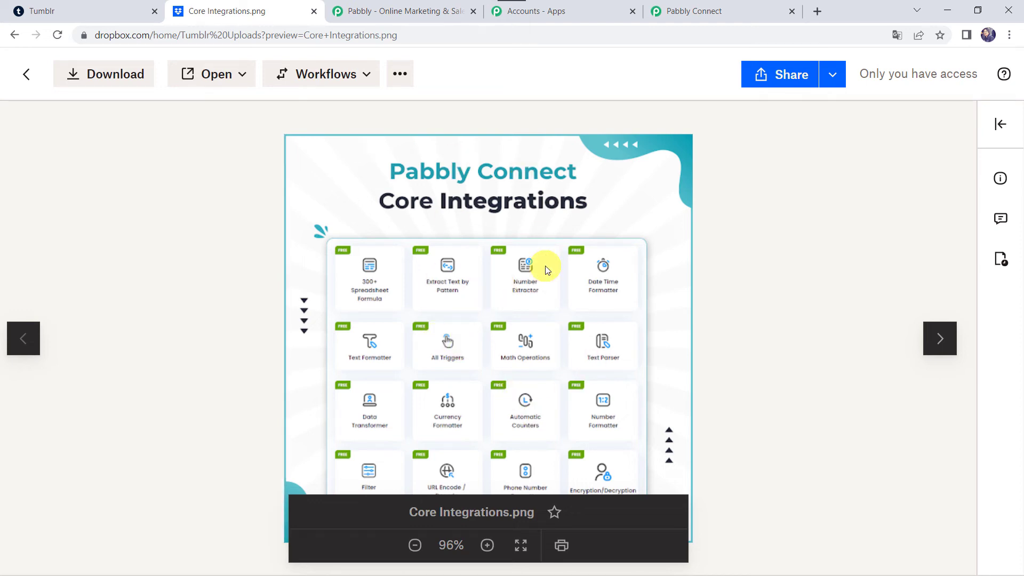
Step: Return to Pabbly Connect and save the Dropbox Upload File step
{"action": "left_click", "coordinate": [710, 8]}
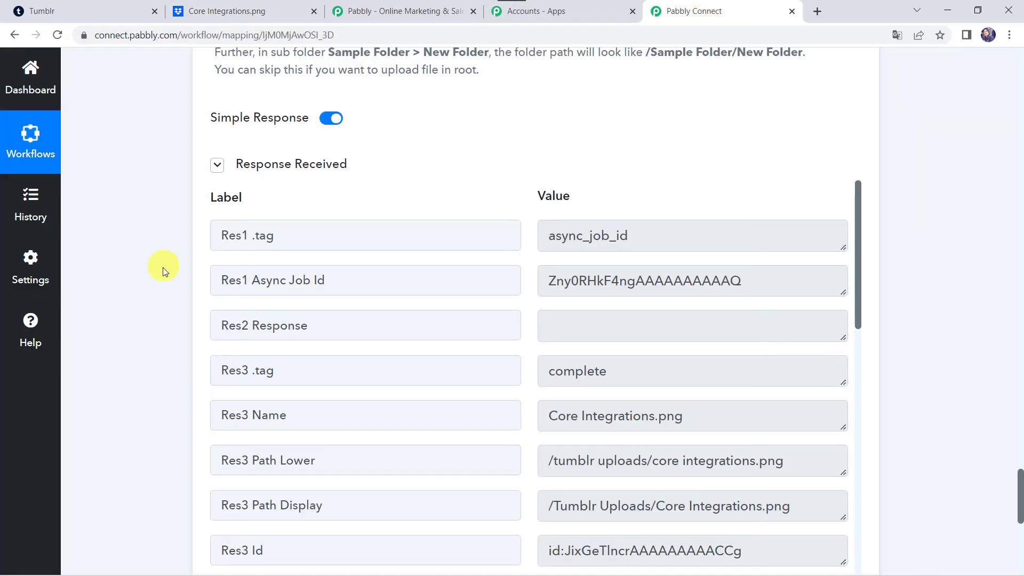
{"action": "scroll", "coordinate": [160, 288], "scroll_direction": "down", "scroll_amount": 5}
{"action": "left_click", "coordinate": [421, 333]}
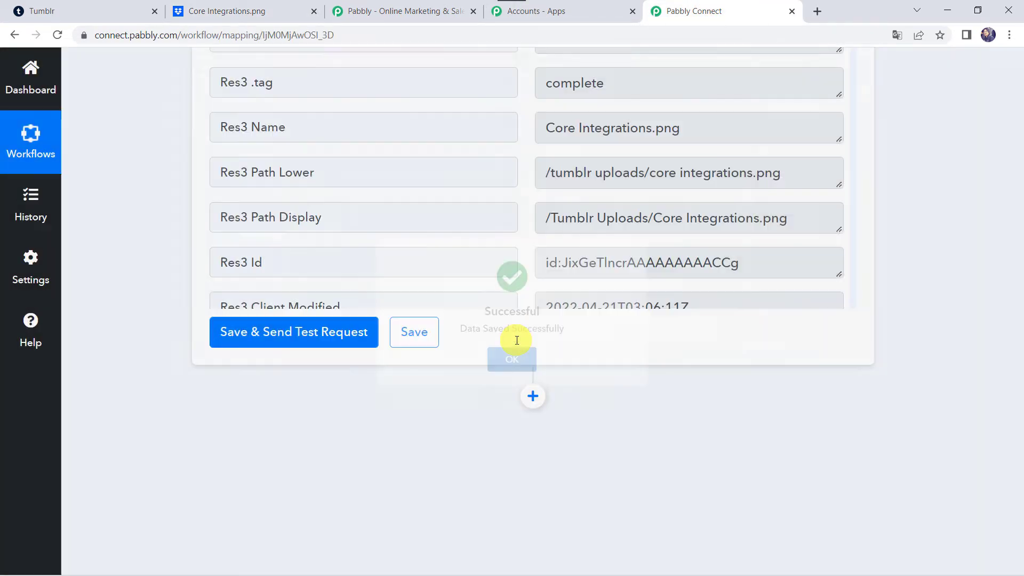
{"action": "scroll", "coordinate": [125, 215], "scroll_direction": "up", "scroll_amount": 5}
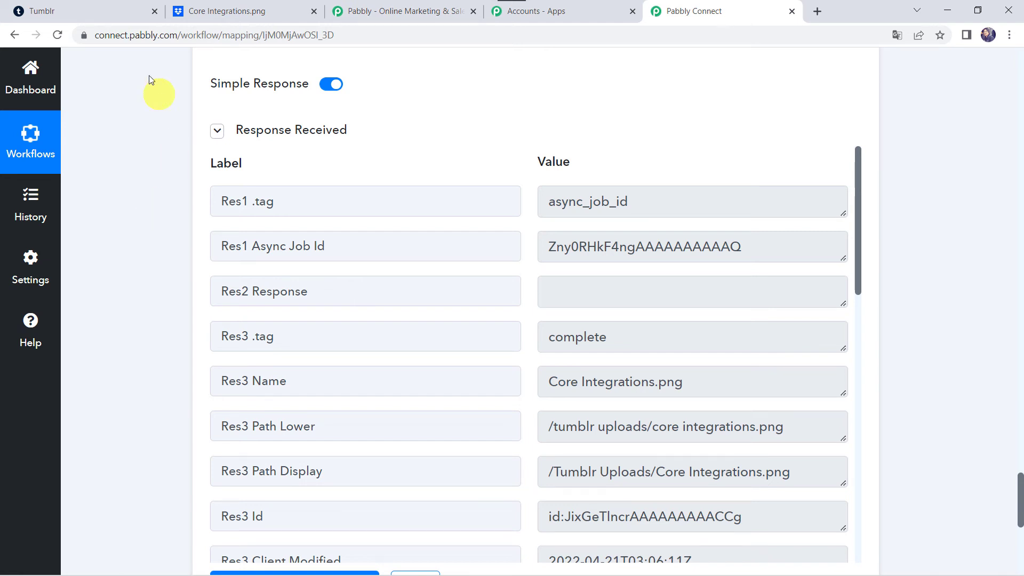
Step: Switch to Tumblr and start a new photo post with the image New Use Cases for Pabbly Connect.png
{"action": "left_click", "coordinate": [107, 9]}
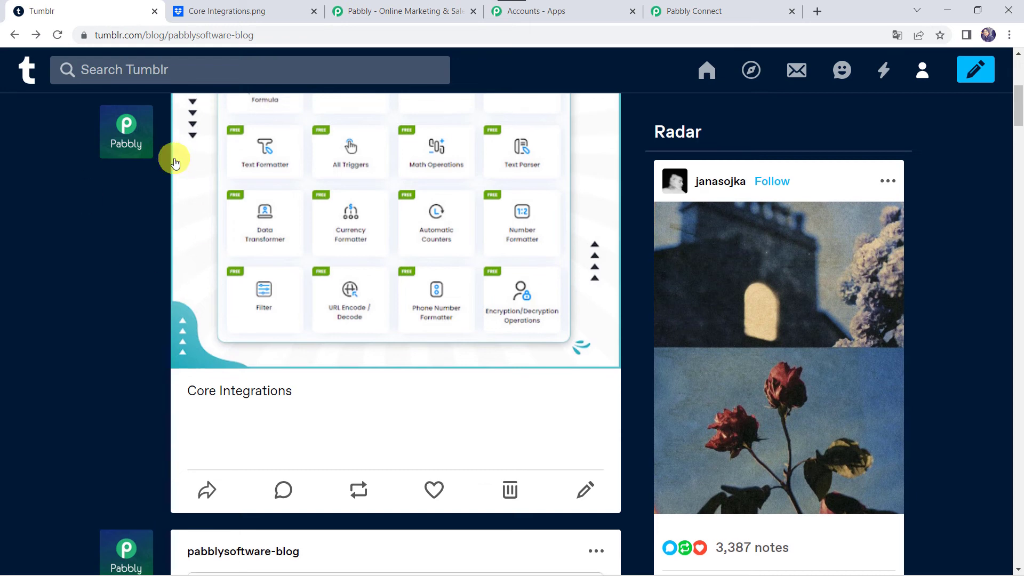
{"action": "scroll", "coordinate": [160, 155], "scroll_direction": "up", "scroll_amount": 7}
{"action": "left_click", "coordinate": [268, 178]}
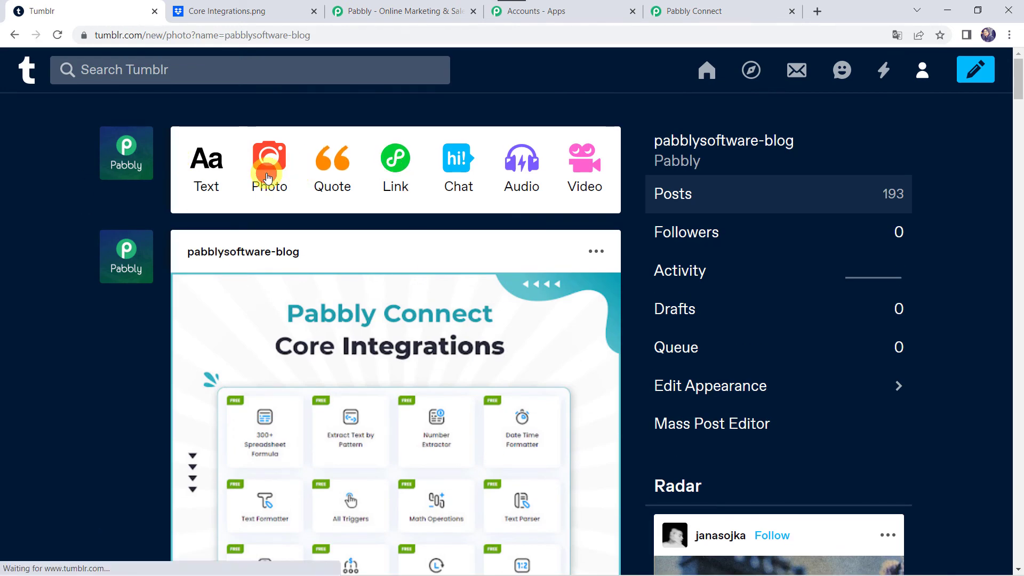
{"action": "left_click", "coordinate": [416, 245]}
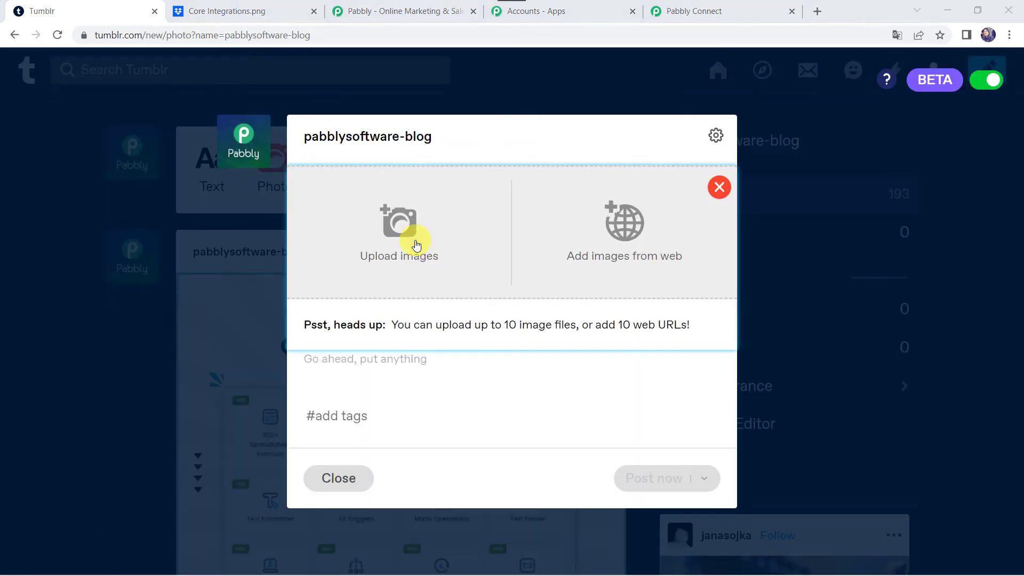
{"action": "scroll", "coordinate": [325, 206], "scroll_direction": "down", "scroll_amount": 5}
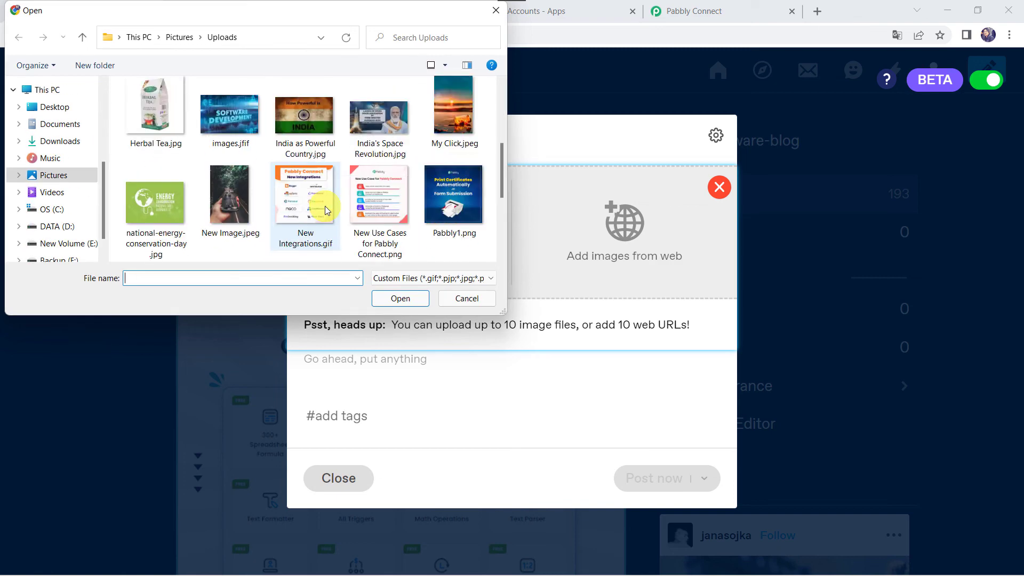
{"action": "double_click", "coordinate": [370, 120]}
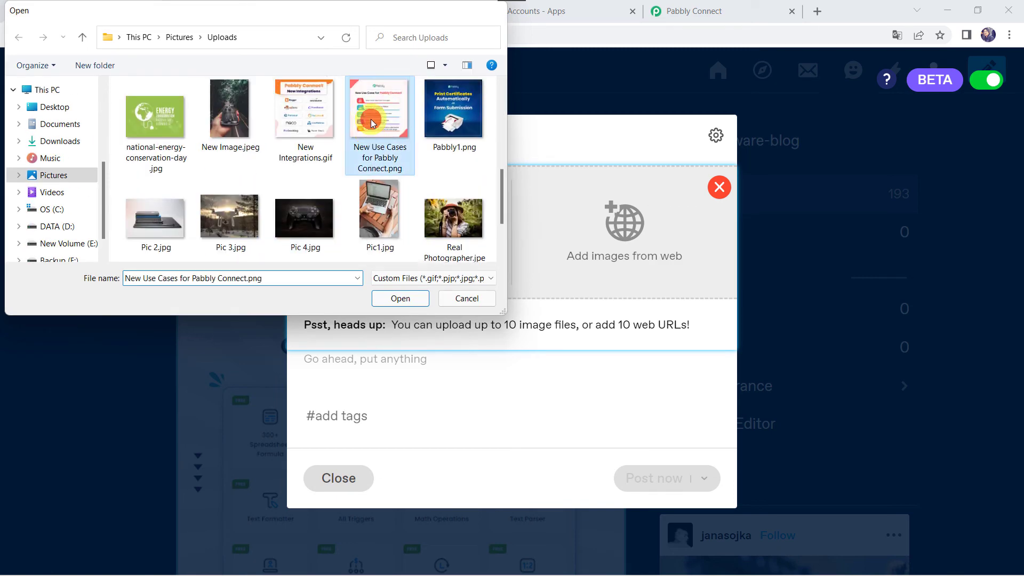
Step: Caption the photo "New Use Cases" and publish the post on the blog
{"action": "scroll", "coordinate": [446, 366], "scroll_direction": "down", "scroll_amount": 4}
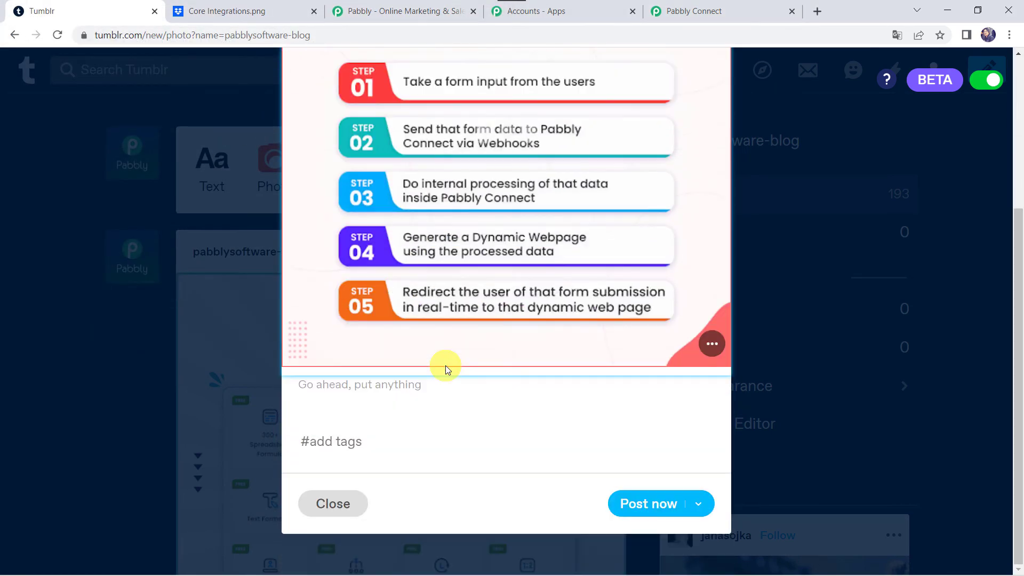
{"action": "left_click", "coordinate": [390, 386]}
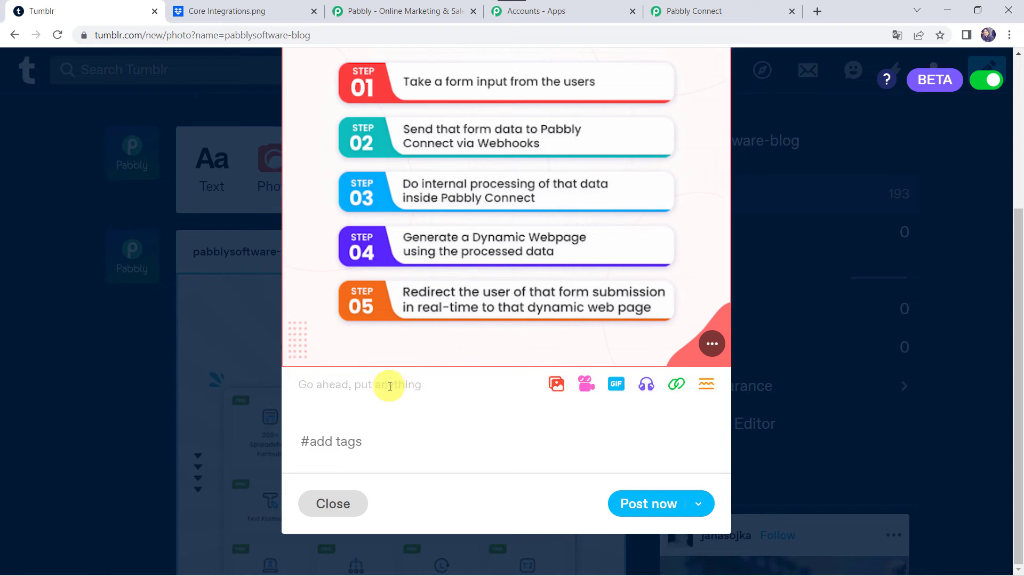
{"action": "type", "text": "New Use Ca"}
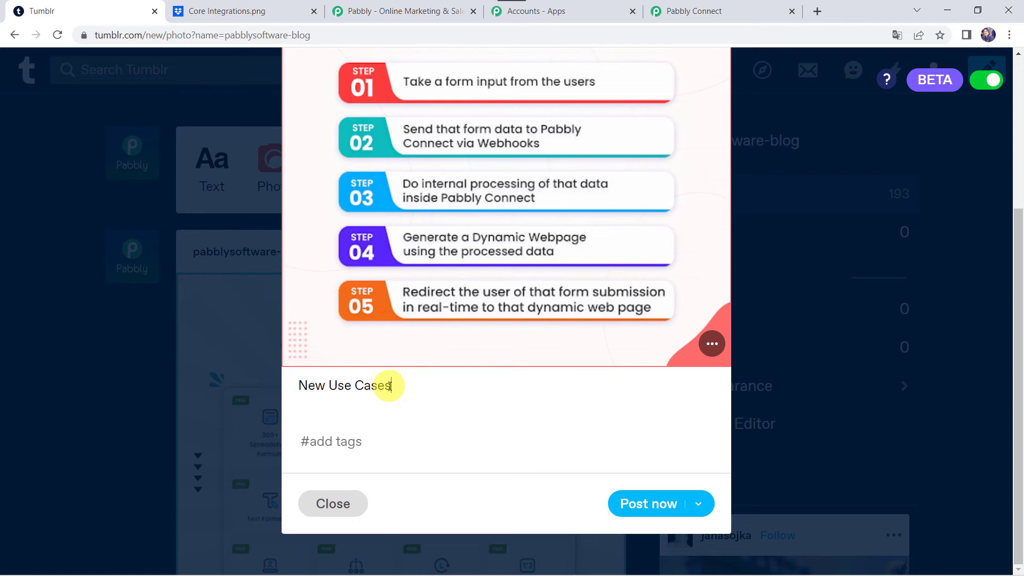
{"action": "type", "text": "ses"}
{"action": "left_click", "coordinate": [645, 505]}
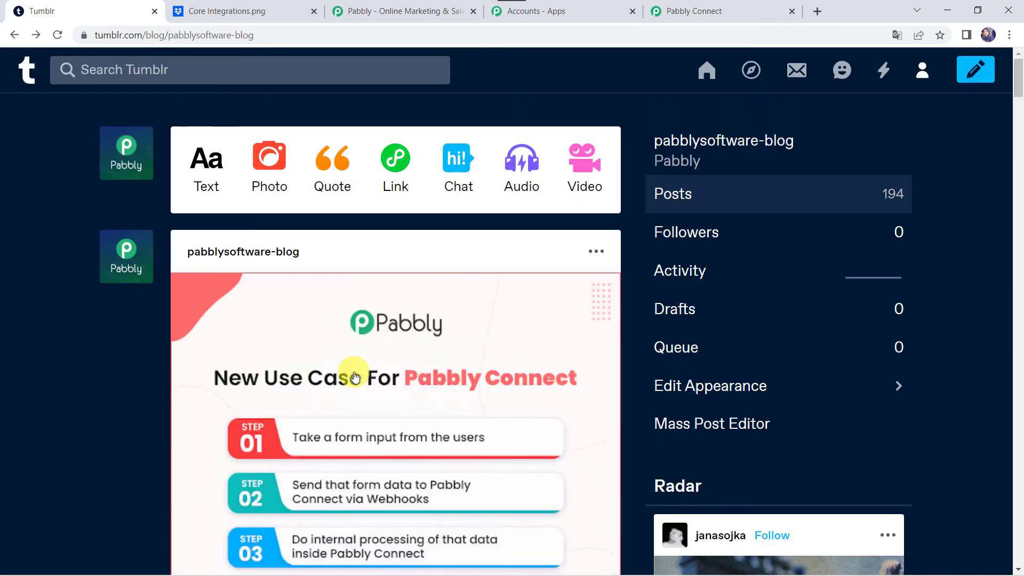
{"action": "scroll", "coordinate": [355, 377], "scroll_direction": "down", "scroll_amount": 3}
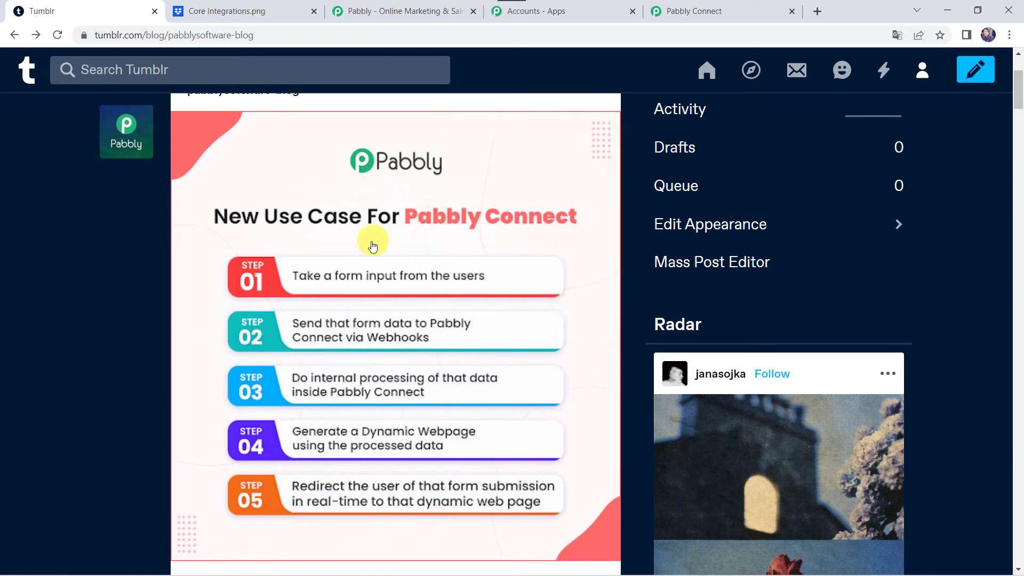
Step: Switch to Dropbox, refresh the Tumblr Uploads folder and open New Use Cases.png to check the uploaded image
{"action": "left_click", "coordinate": [231, 11]}
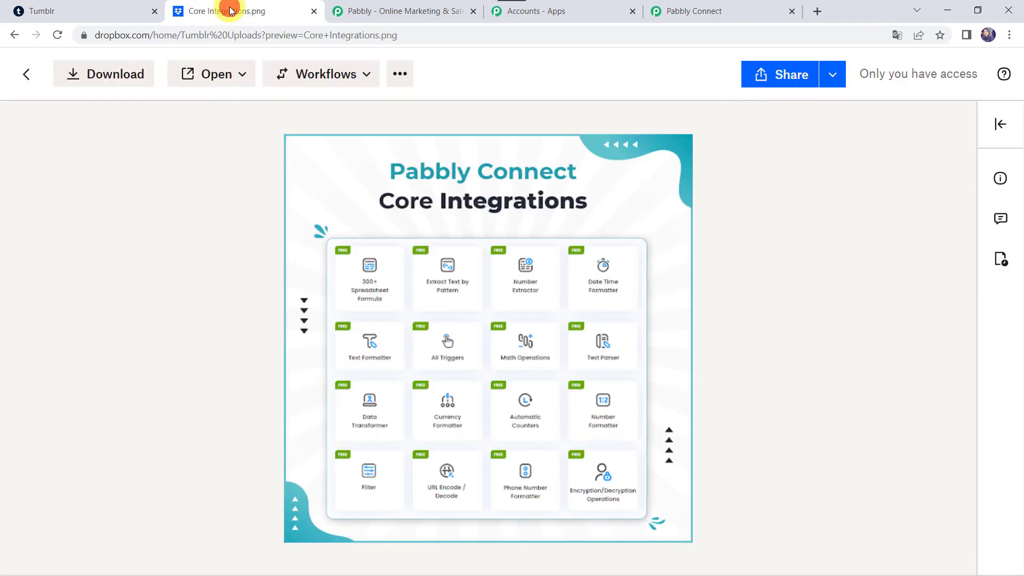
{"action": "left_click", "coordinate": [25, 75]}
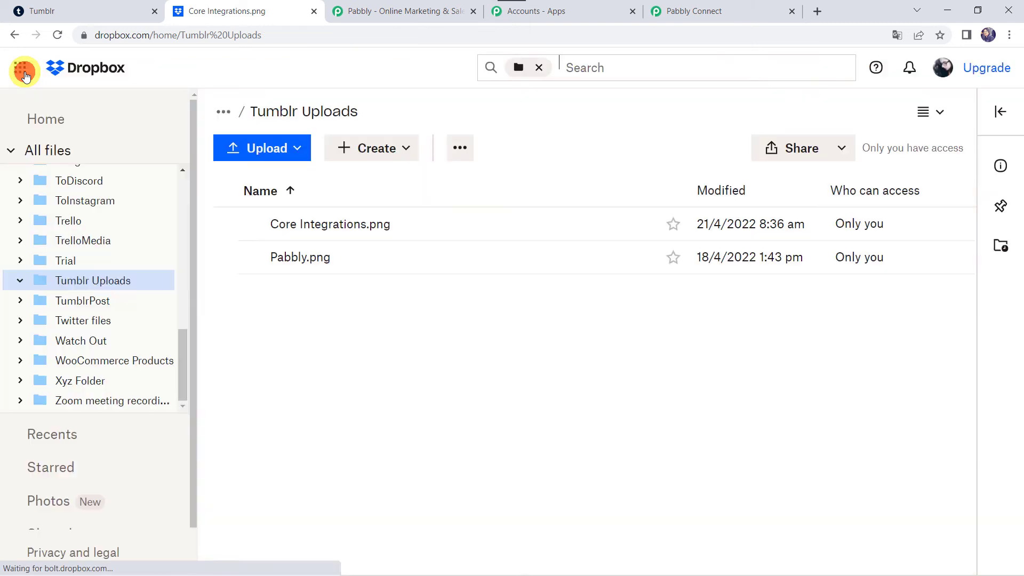
{"action": "left_click", "coordinate": [59, 35]}
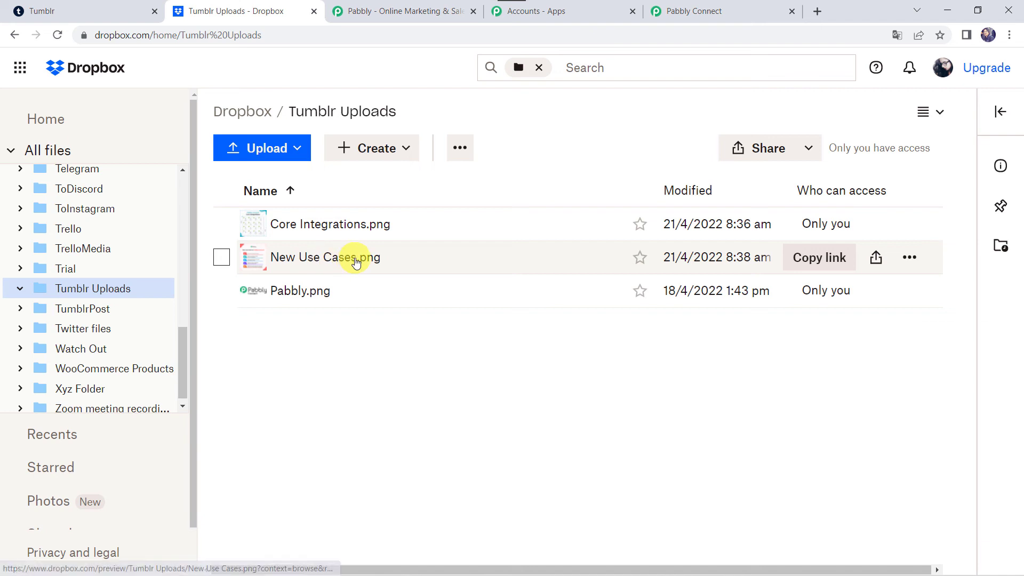
{"action": "left_click", "coordinate": [331, 262]}
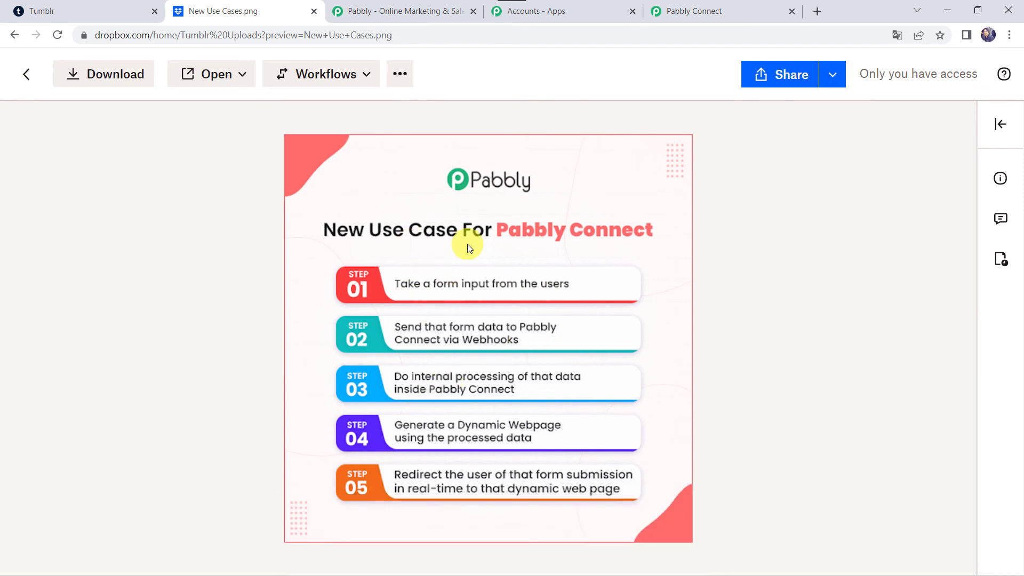
Step: Return to Pabbly Connect, collapse the Tumblr and both Text Formatter steps, and review the workflow from trigger to Dropbox upload
{"action": "left_click", "coordinate": [696, 8]}
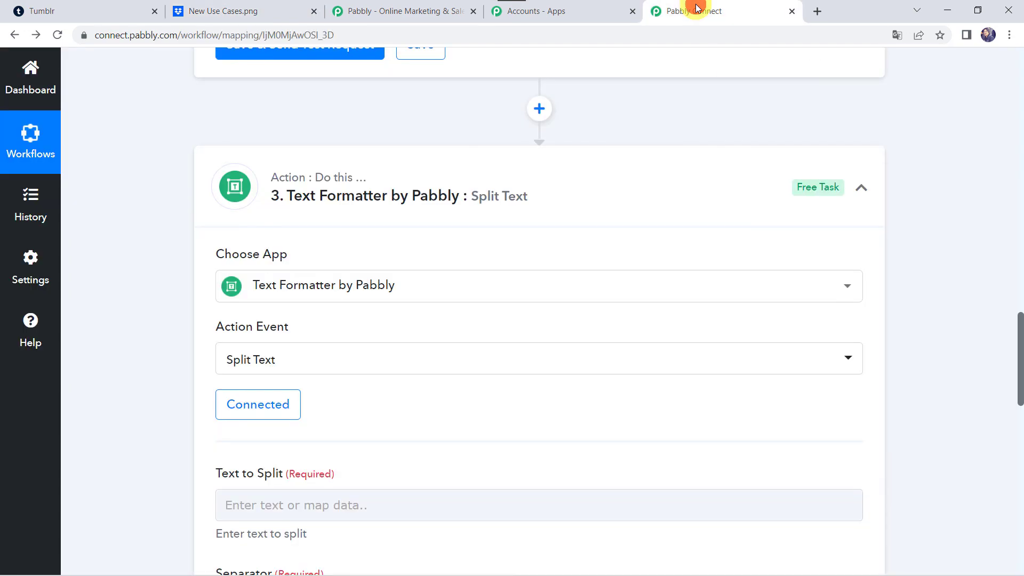
{"action": "left_click", "coordinate": [494, 157]}
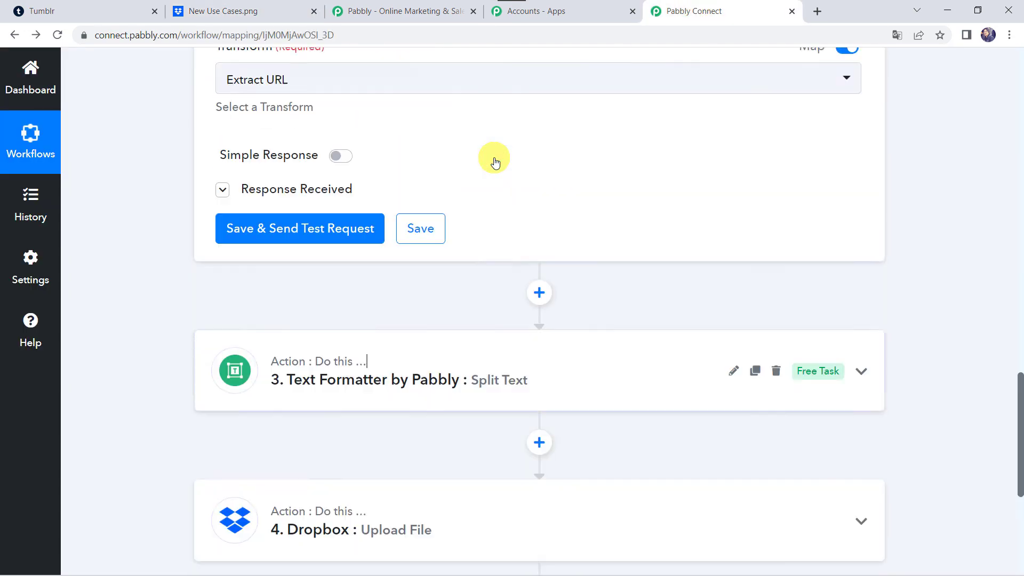
{"action": "scroll", "coordinate": [495, 162], "scroll_direction": "up", "scroll_amount": 10}
{"action": "left_click", "coordinate": [467, 234]}
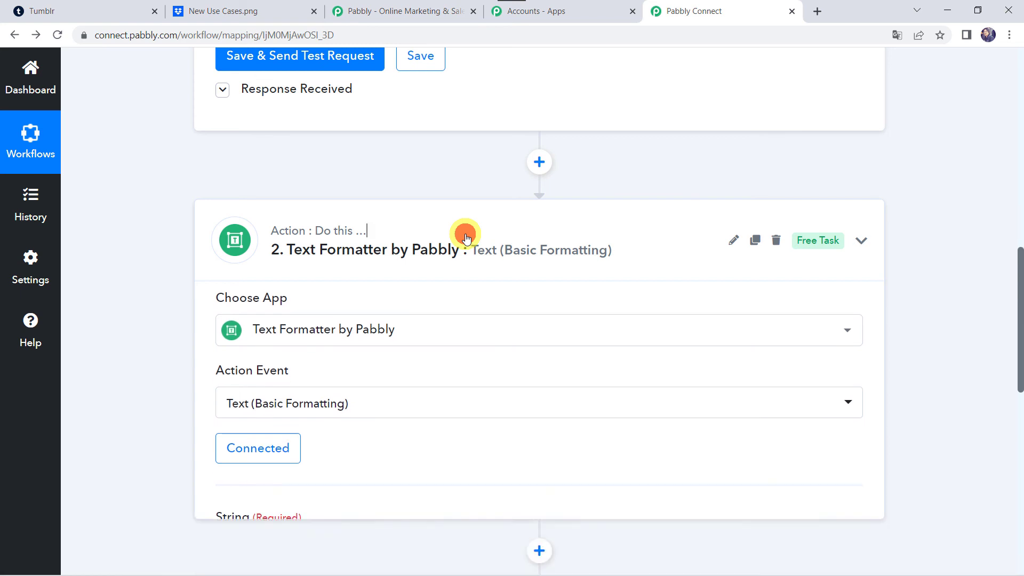
{"action": "scroll", "coordinate": [465, 238], "scroll_direction": "up", "scroll_amount": 10}
{"action": "left_click", "coordinate": [494, 264]}
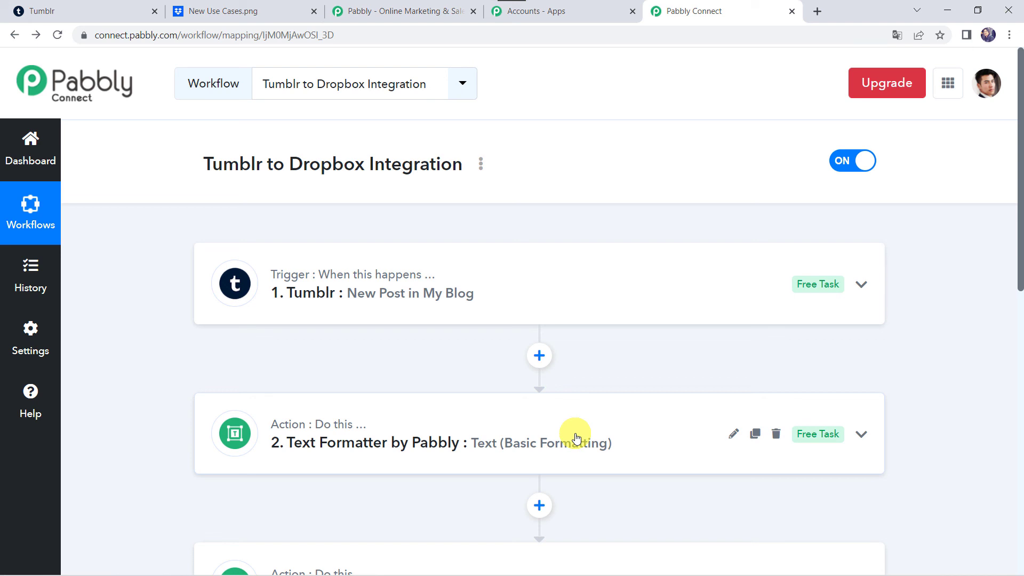
{"action": "scroll", "coordinate": [576, 438], "scroll_direction": "down", "scroll_amount": 2}
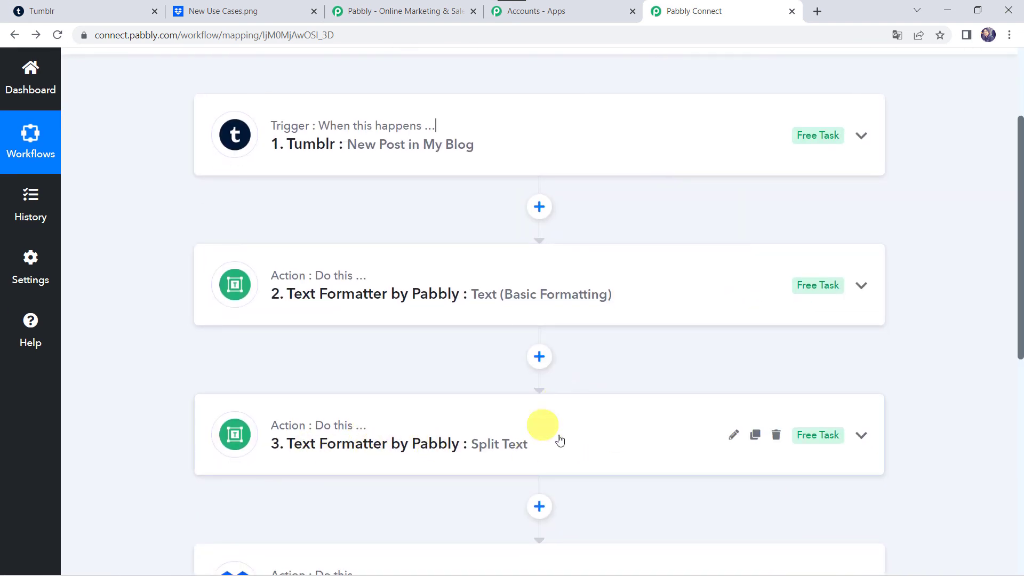
{"action": "scroll", "coordinate": [540, 441], "scroll_direction": "down", "scroll_amount": 2}
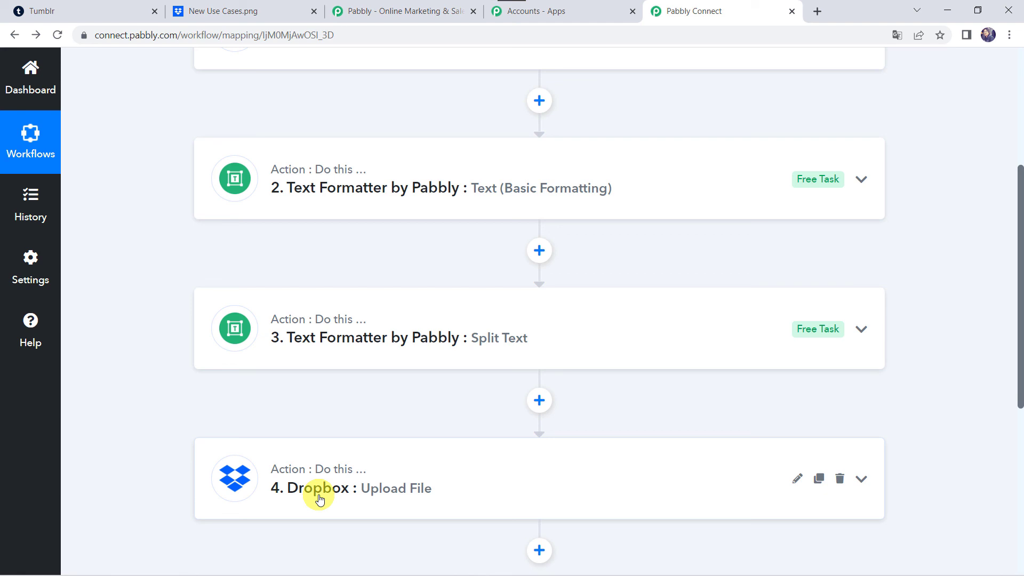
{"action": "scroll", "coordinate": [303, 528], "scroll_direction": "up", "scroll_amount": 5}
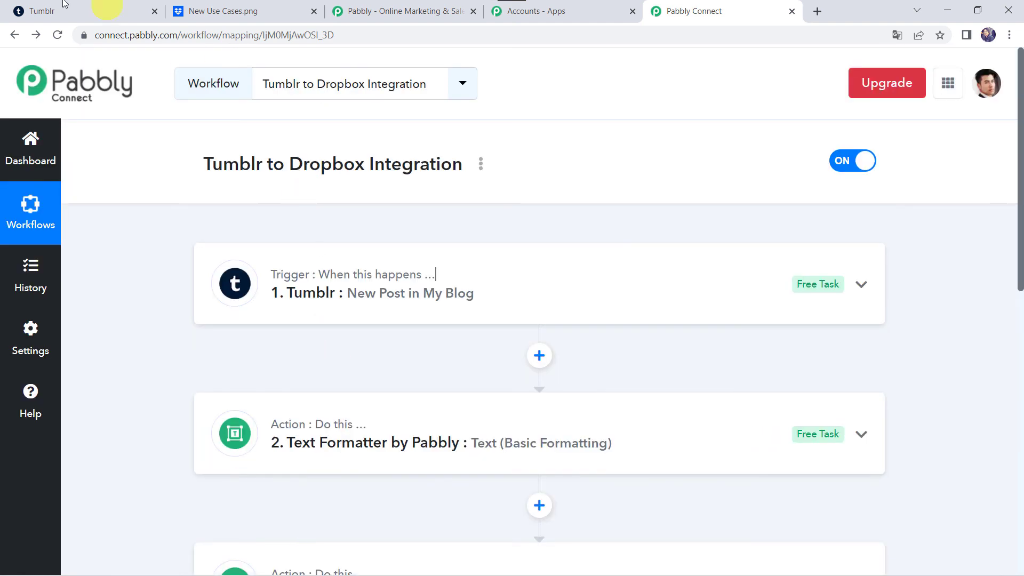